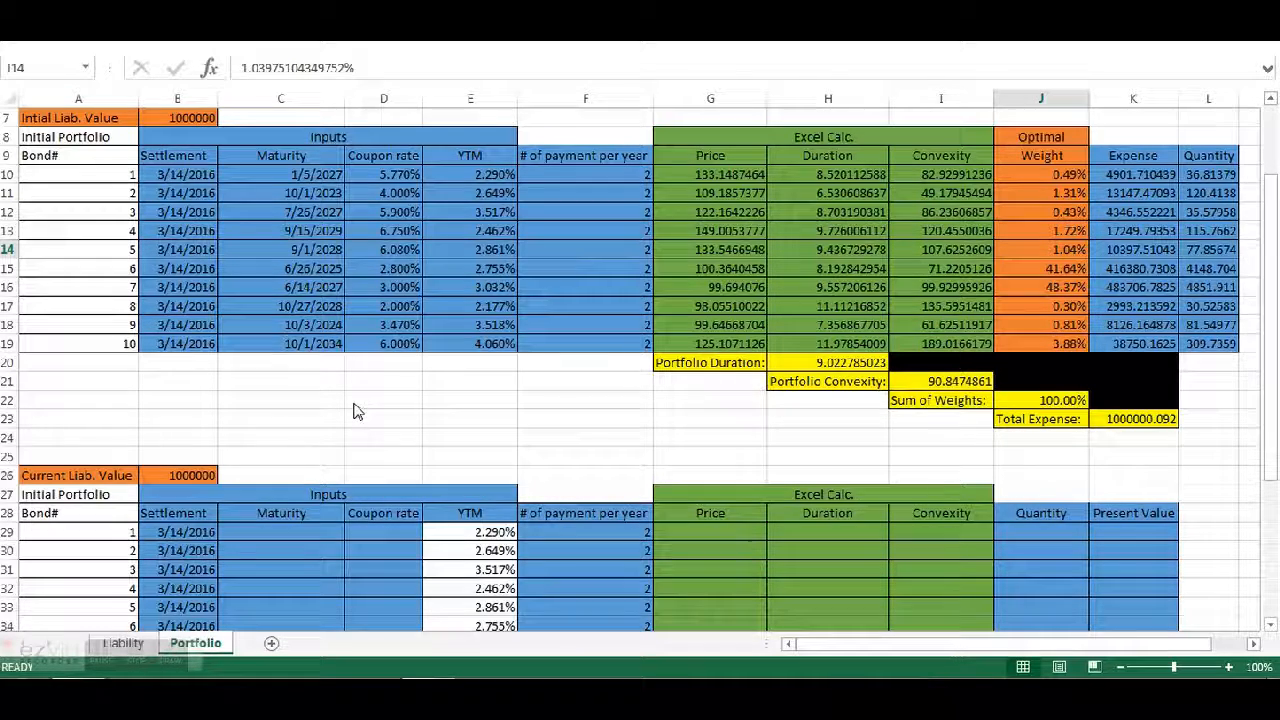
Step: Compare the initial portfolio table with the partly empty current portfolio table below it on the Portfolio sheet
{"action": "scroll", "coordinate": [360, 410], "scroll_direction": "down", "scroll_amount": 3}
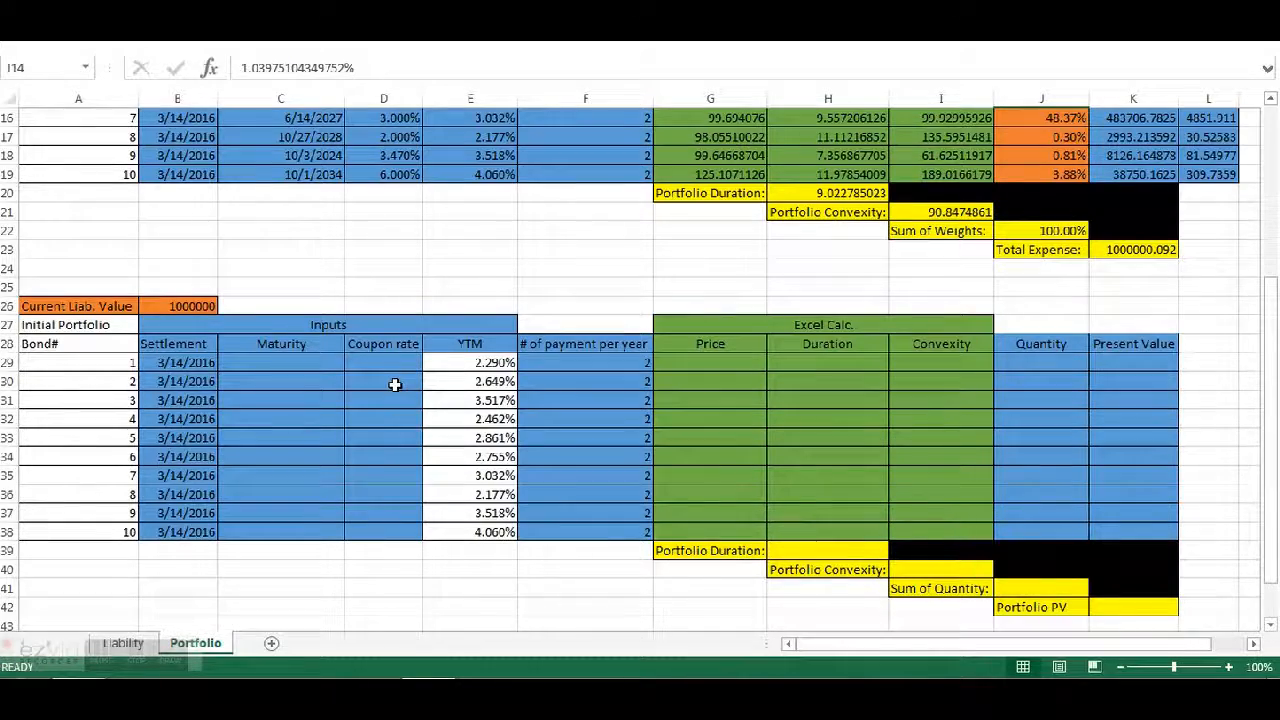
{"action": "scroll", "coordinate": [395, 384], "scroll_direction": "up", "scroll_amount": 3}
{"action": "scroll", "coordinate": [395, 384], "scroll_direction": "up", "scroll_amount": 1}
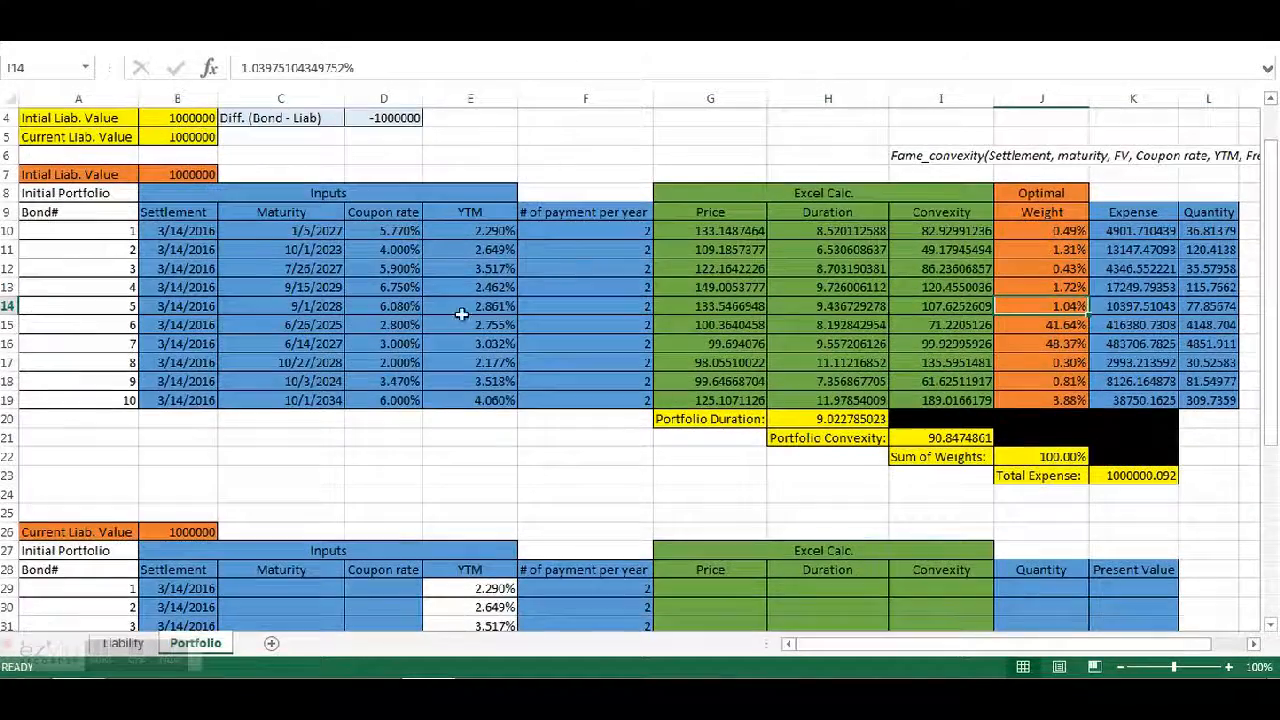
{"action": "scroll", "coordinate": [465, 310], "scroll_direction": "down", "scroll_amount": 3}
{"action": "scroll", "coordinate": [442, 456], "scroll_direction": "down", "scroll_amount": 1}
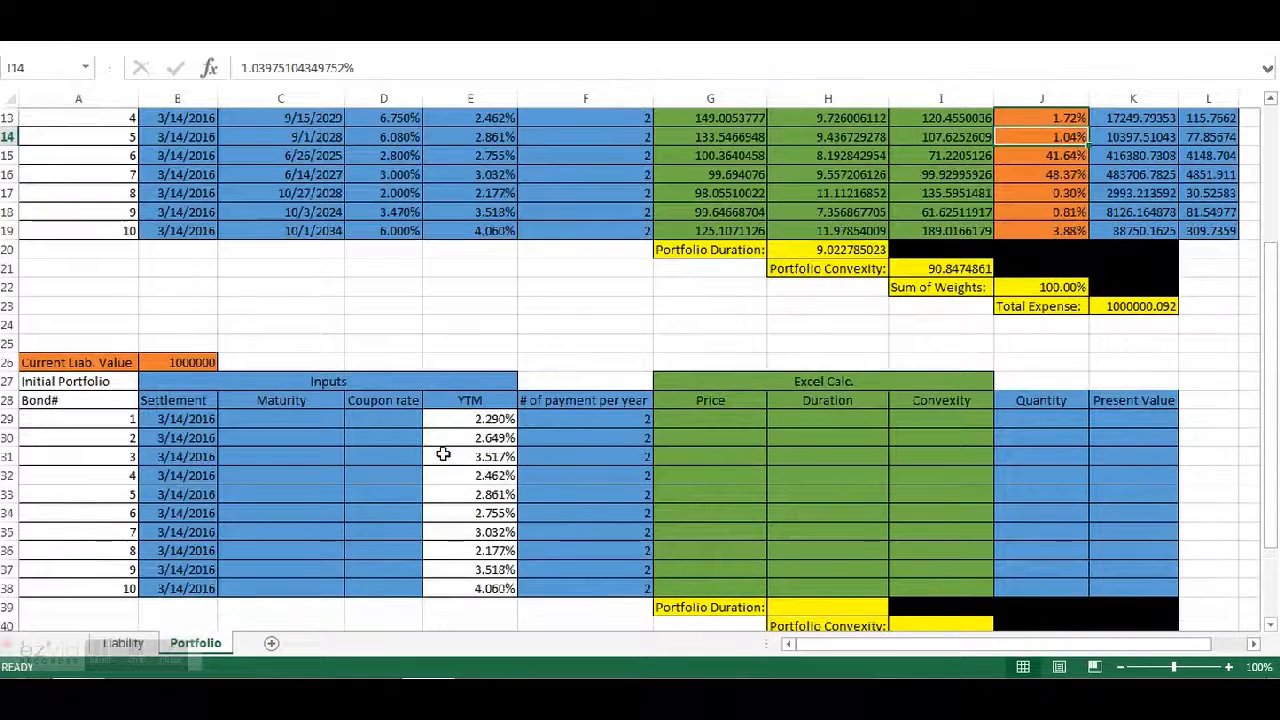
{"action": "left_click", "coordinate": [461, 405]}
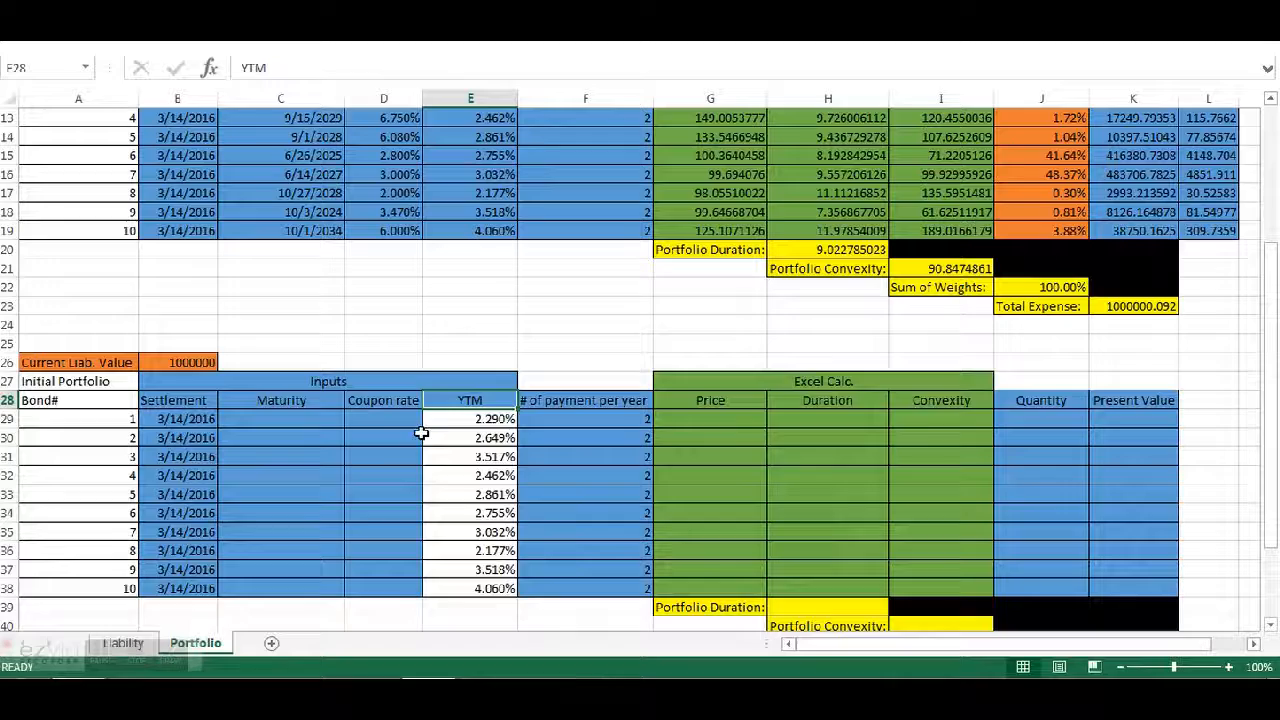
{"action": "scroll", "coordinate": [472, 502], "scroll_direction": "up", "scroll_amount": 2}
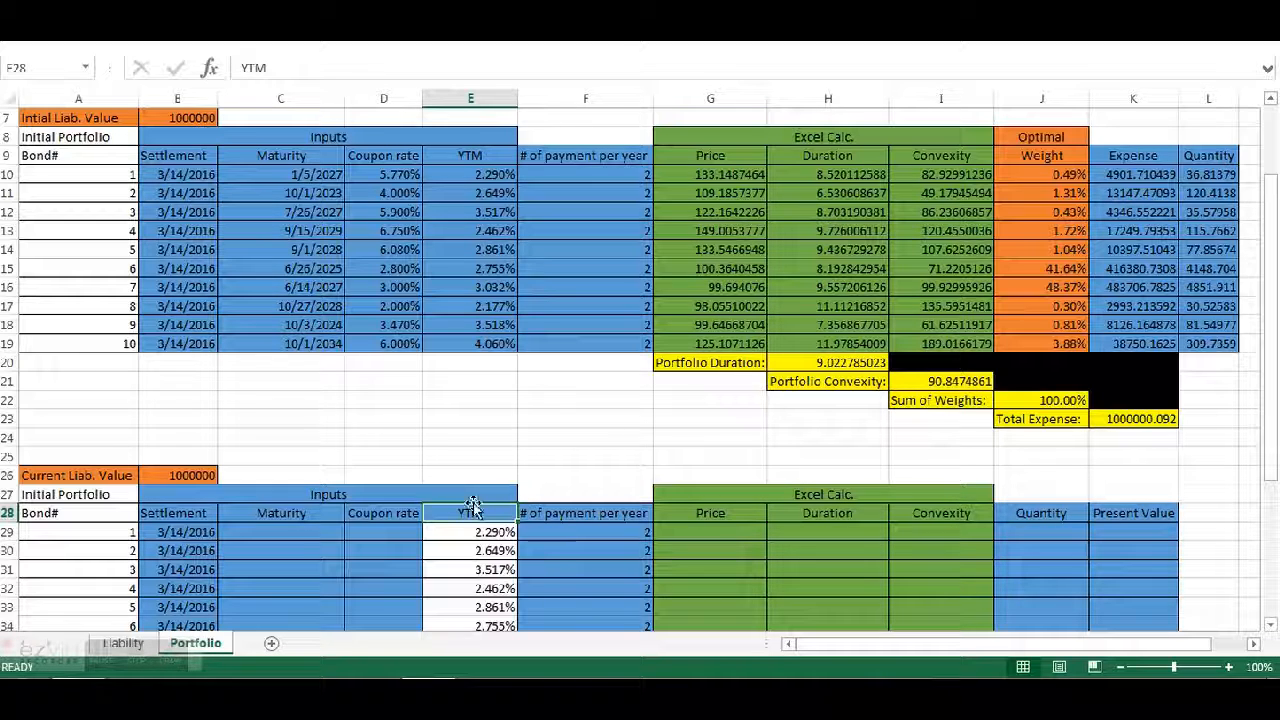
{"action": "scroll", "coordinate": [472, 507], "scroll_direction": "up", "scroll_amount": 2}
Step: Set the basis-point change in D2 to 10 and check its effect on the Liability sheet and the current portfolio table
{"action": "left_click", "coordinate": [383, 141]}
{"action": "type", "text": "10"}
{"action": "key", "text": "Return"}
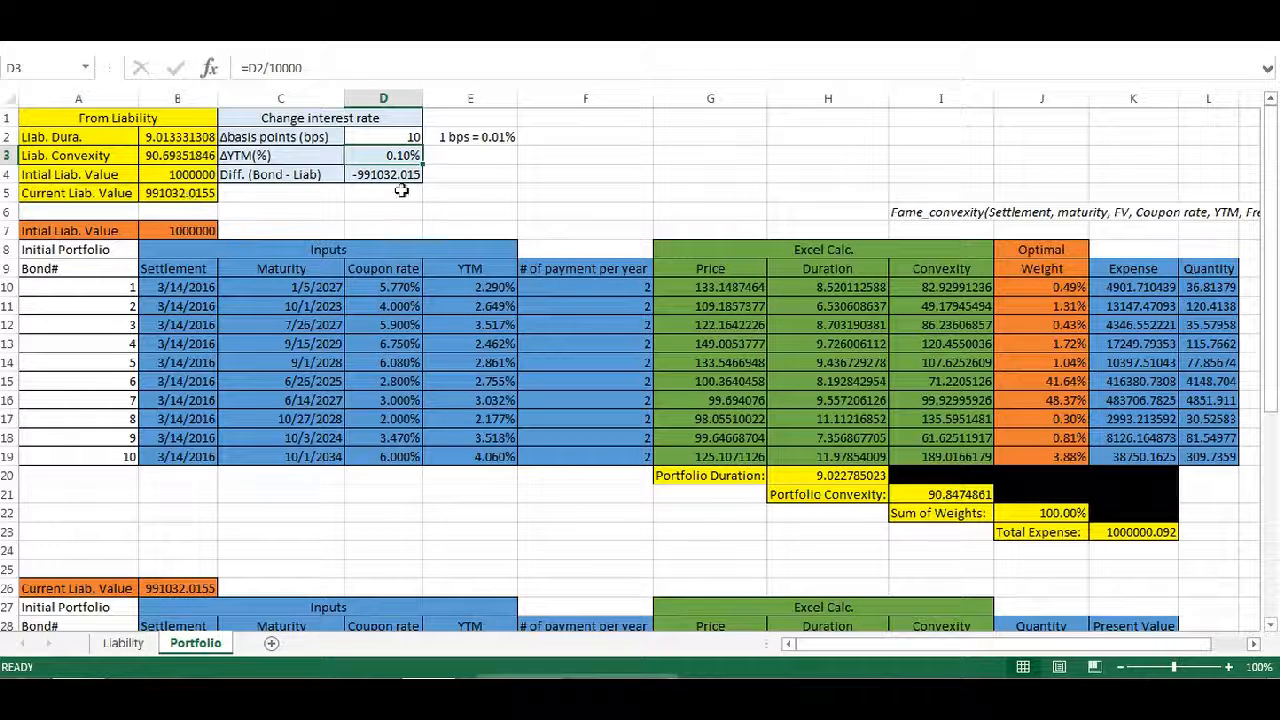
{"action": "left_click", "coordinate": [123, 643]}
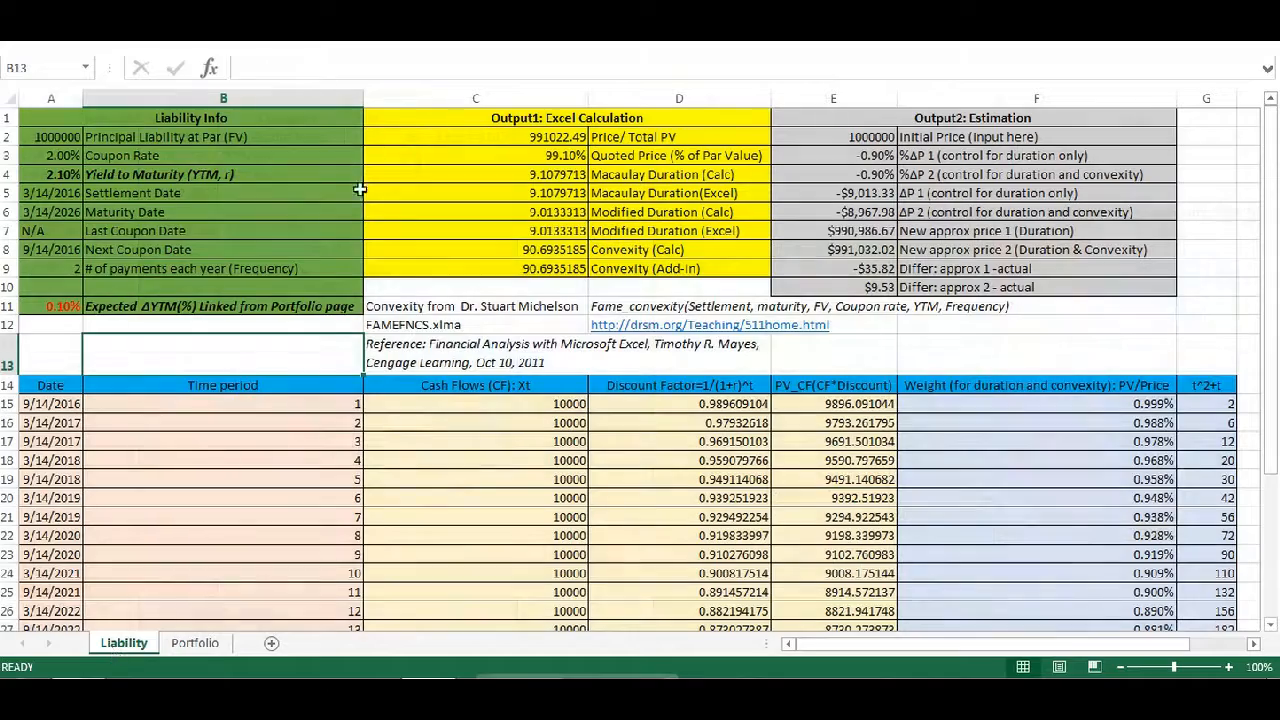
{"action": "left_click", "coordinate": [195, 643]}
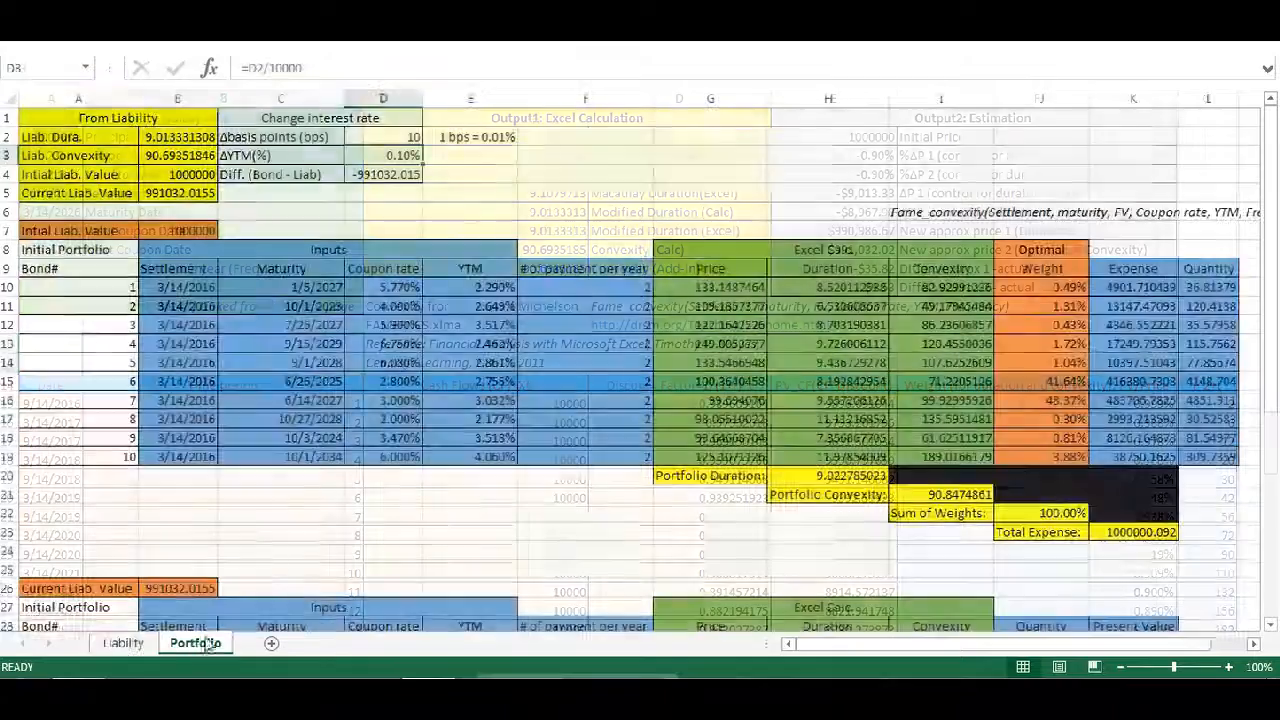
{"action": "scroll", "coordinate": [378, 430], "scroll_direction": "down", "scroll_amount": 4}
{"action": "scroll", "coordinate": [513, 425], "scroll_direction": "up", "scroll_amount": 2}
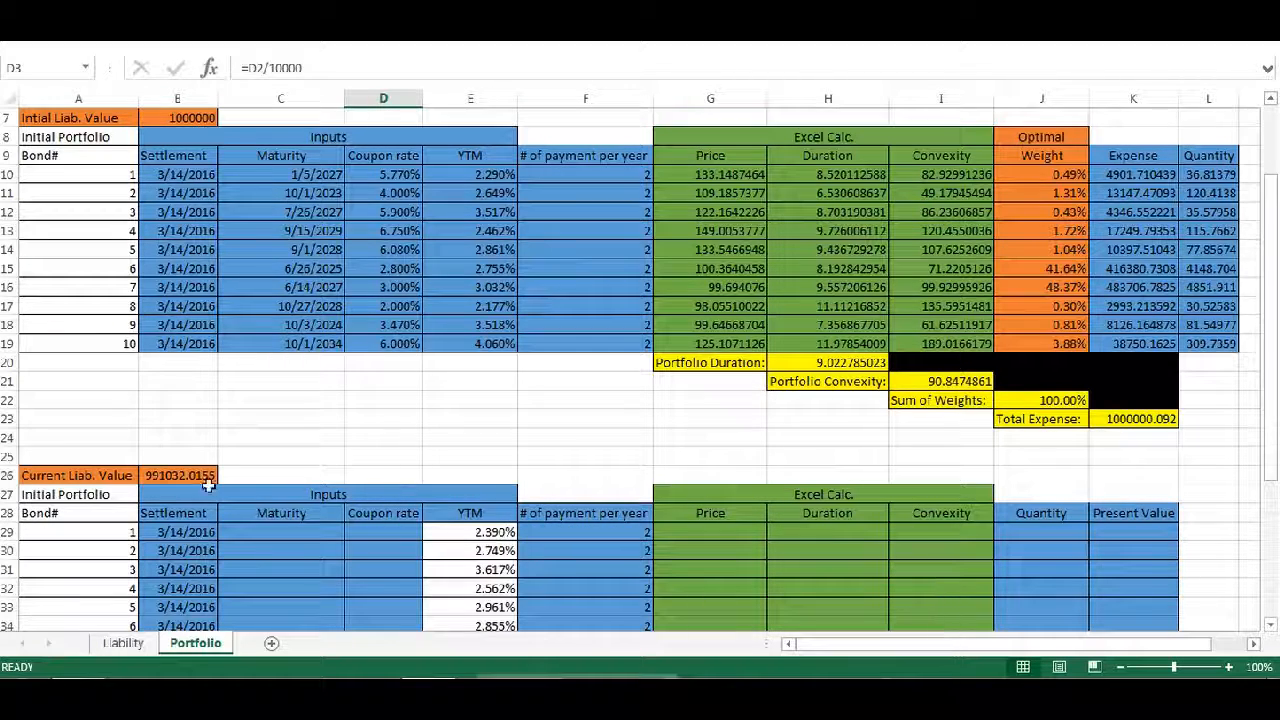
{"action": "scroll", "coordinate": [487, 550], "scroll_direction": "up", "scroll_amount": 2}
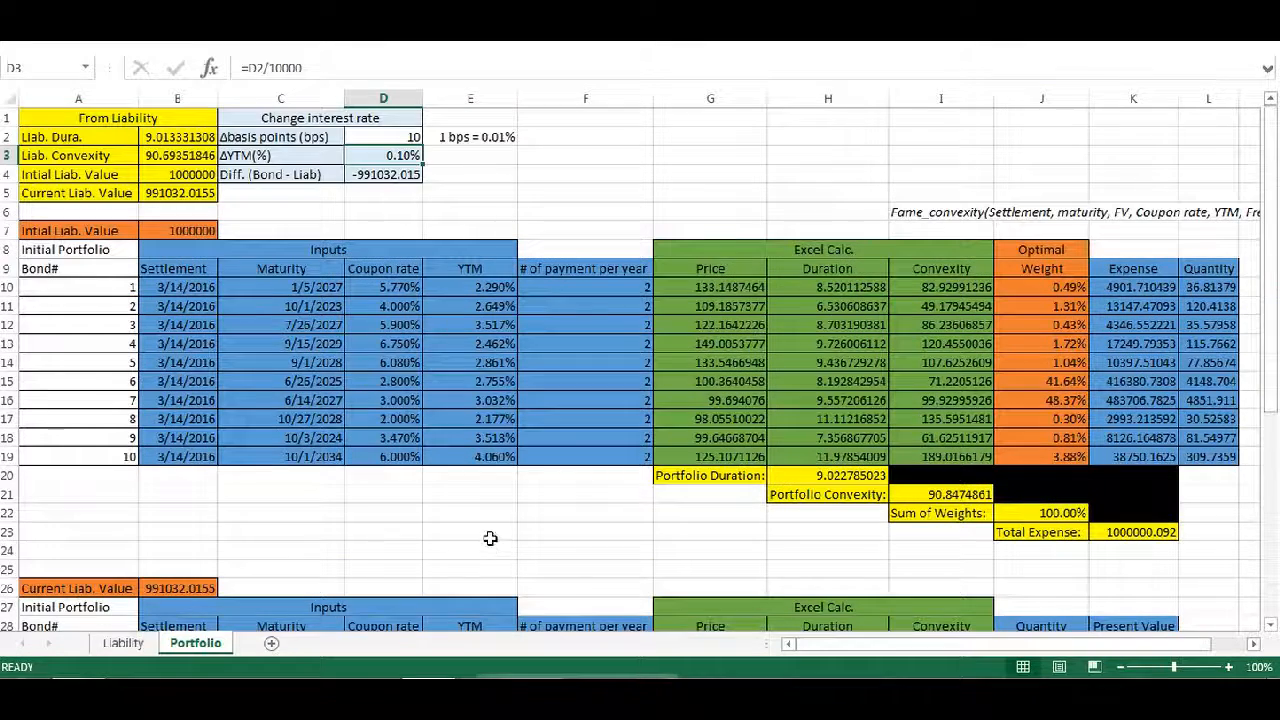
Step: Reset the basis-point change in D2 to 0
{"action": "left_click", "coordinate": [394, 137]}
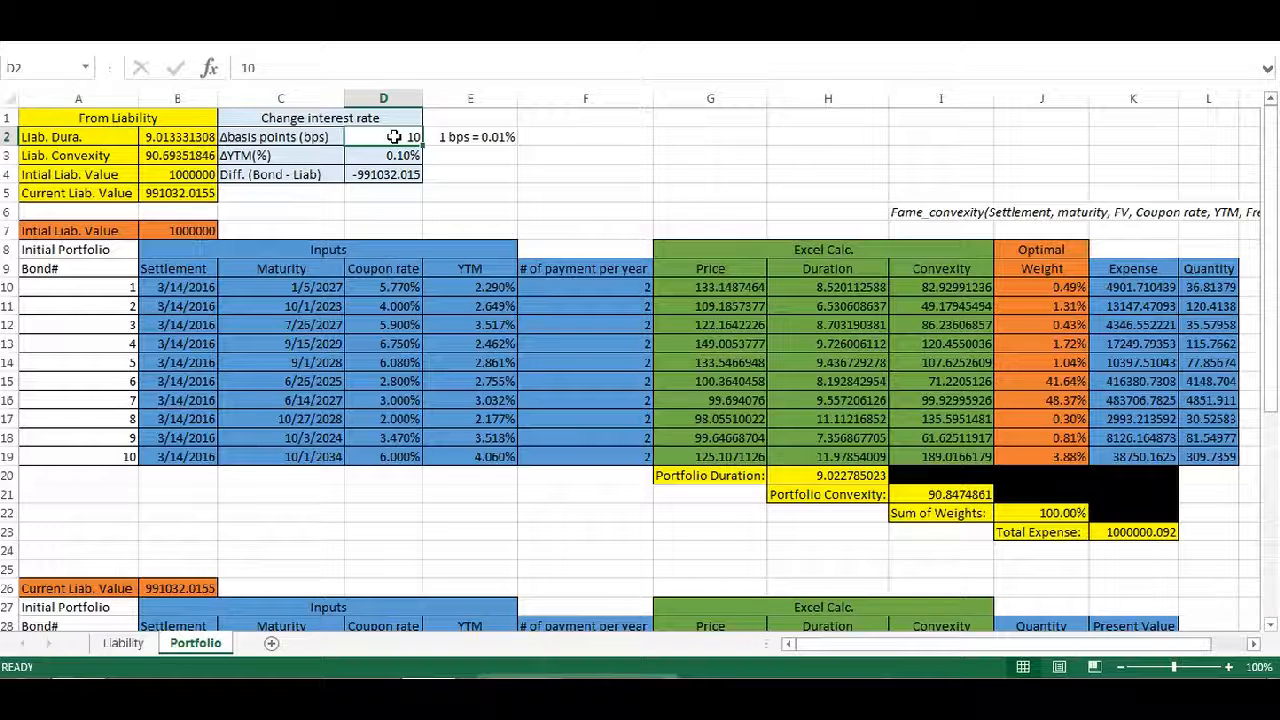
{"action": "type", "text": "0"}
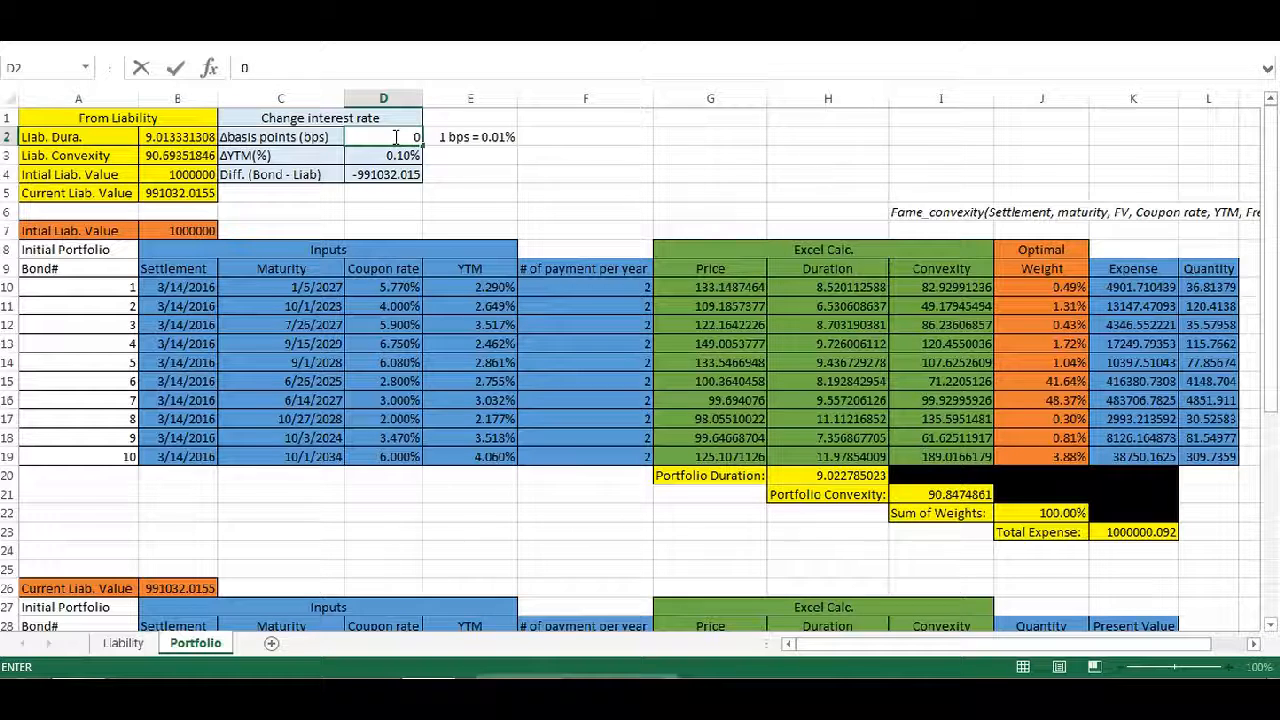
{"action": "key", "text": "Return"}
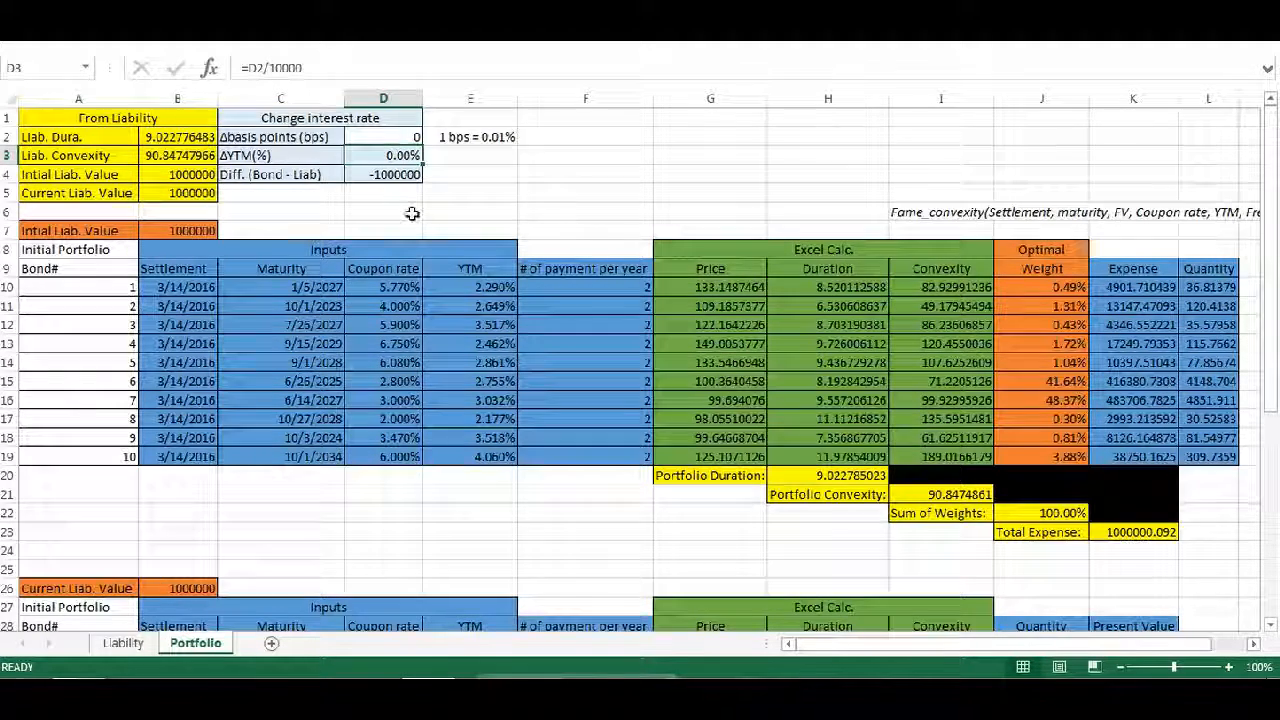
Step: Link bond 1's maturity in C29 of the current portfolio table to C10 of the initial portfolio
{"action": "scroll", "coordinate": [364, 335], "scroll_direction": "down", "scroll_amount": 3}
{"action": "left_click", "coordinate": [323, 476]}
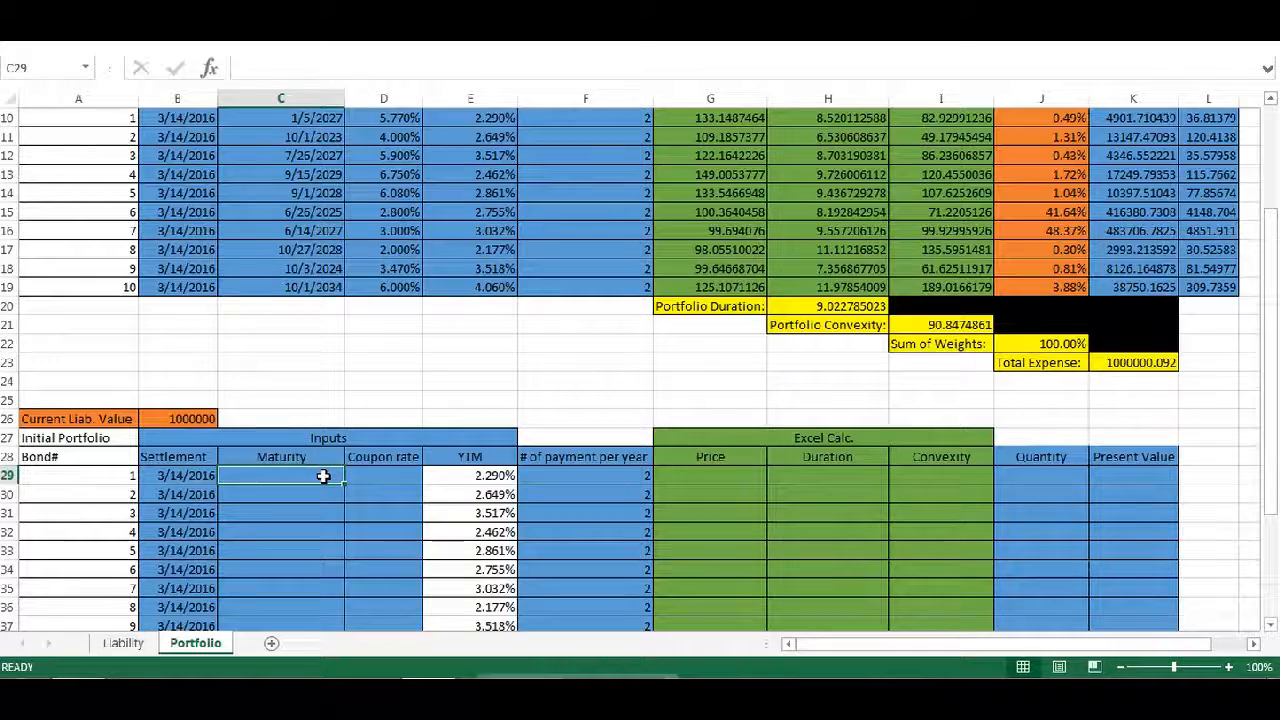
{"action": "scroll", "coordinate": [323, 476], "scroll_direction": "up", "scroll_amount": 1}
{"action": "type", "text": "="}
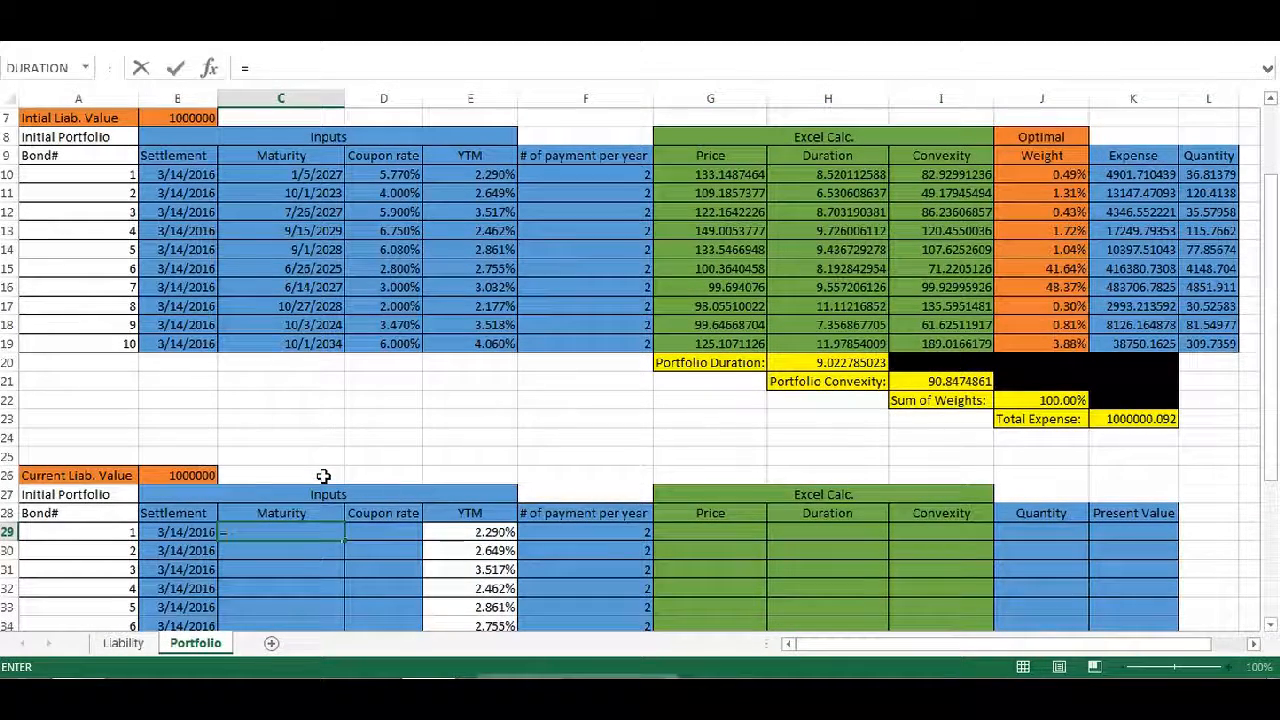
{"action": "left_click", "coordinate": [320, 174]}
{"action": "key", "text": "Return"}
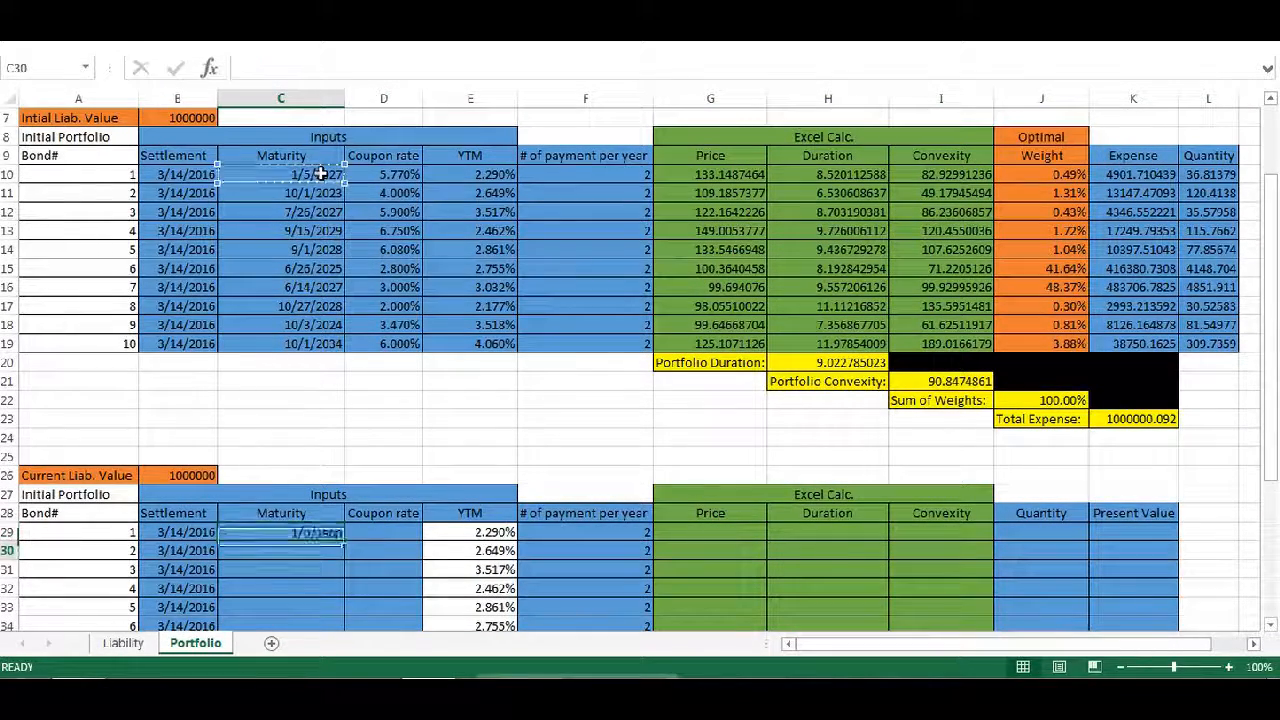
Step: Link bond 1's coupon rate in D29 to D10, and fill the maturity and coupon rate links down to row 38
{"action": "left_click", "coordinate": [381, 531]}
{"action": "type", "text": "="}
{"action": "left_click", "coordinate": [398, 175]}
{"action": "key", "text": "Return"}
{"action": "scroll", "coordinate": [330, 300], "scroll_direction": "down", "scroll_amount": 4}
{"action": "left_click_drag", "start_coordinate": [300, 305], "coordinate": [432, 495]}
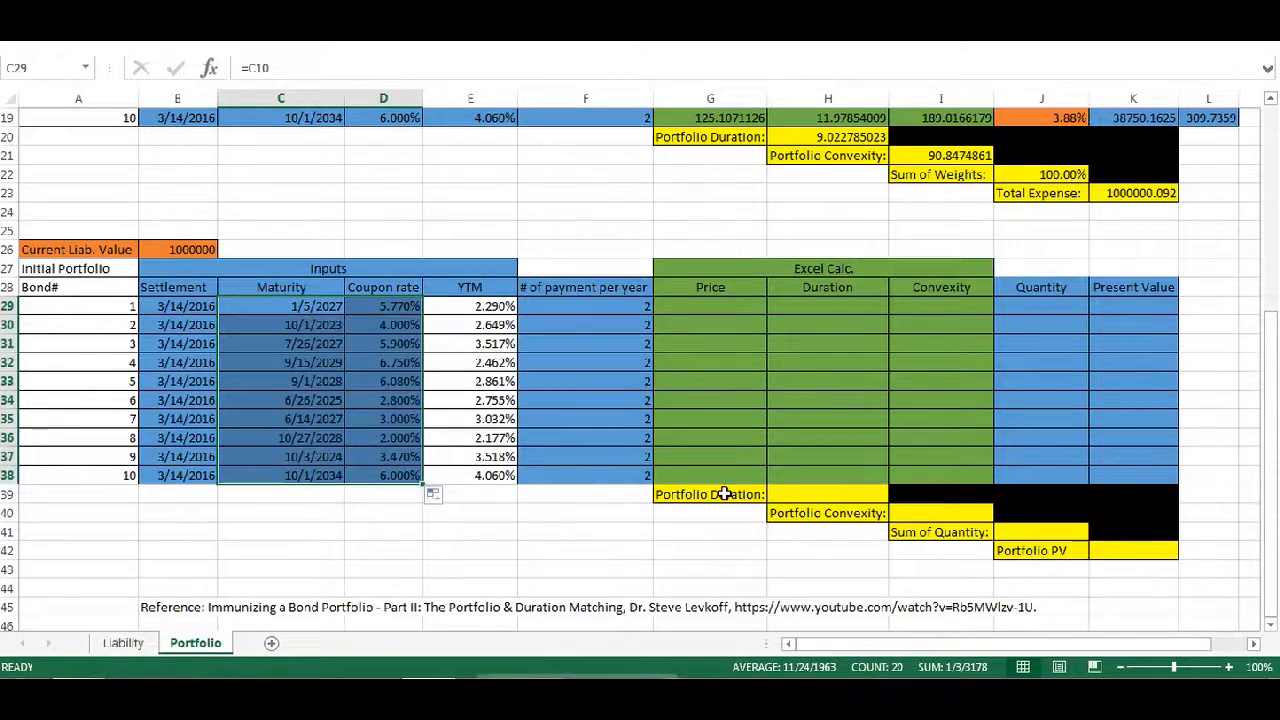
Step: Copy the PRICE formula from G10 into G29 of the current portfolio table
{"action": "scroll", "coordinate": [432, 495], "scroll_direction": "up", "scroll_amount": 3}
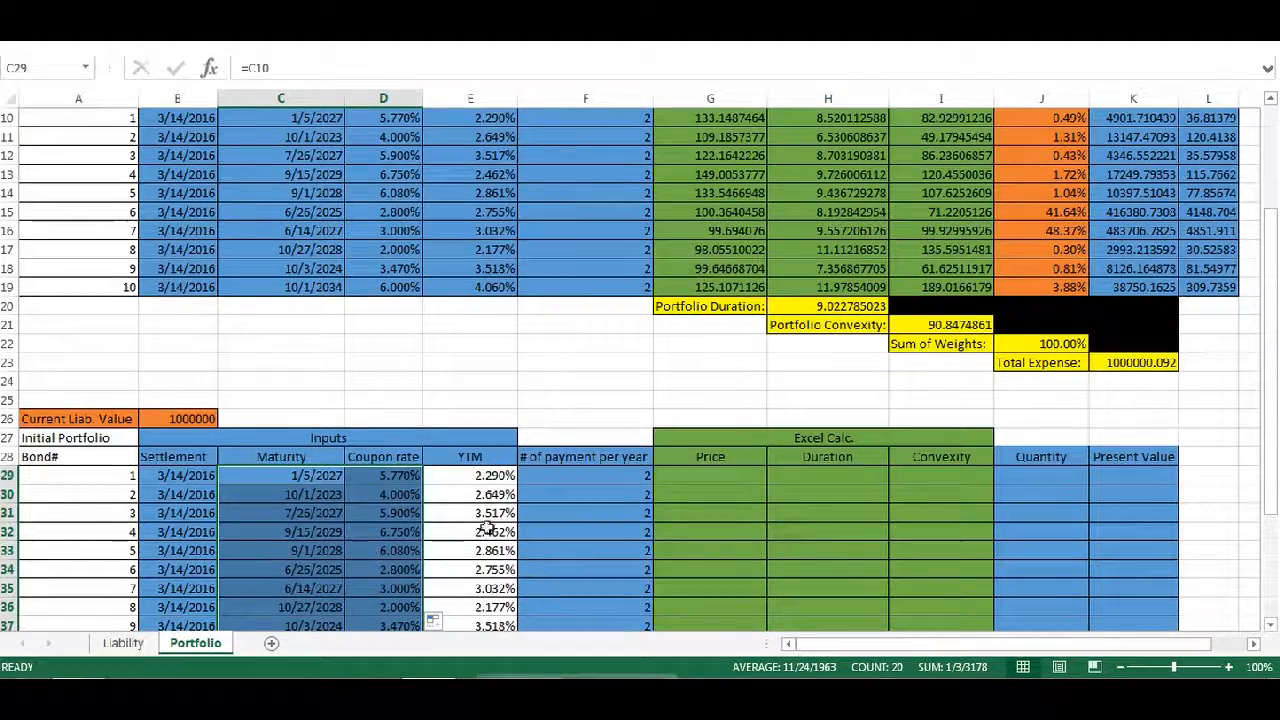
{"action": "scroll", "coordinate": [720, 520], "scroll_direction": "up", "scroll_amount": 1}
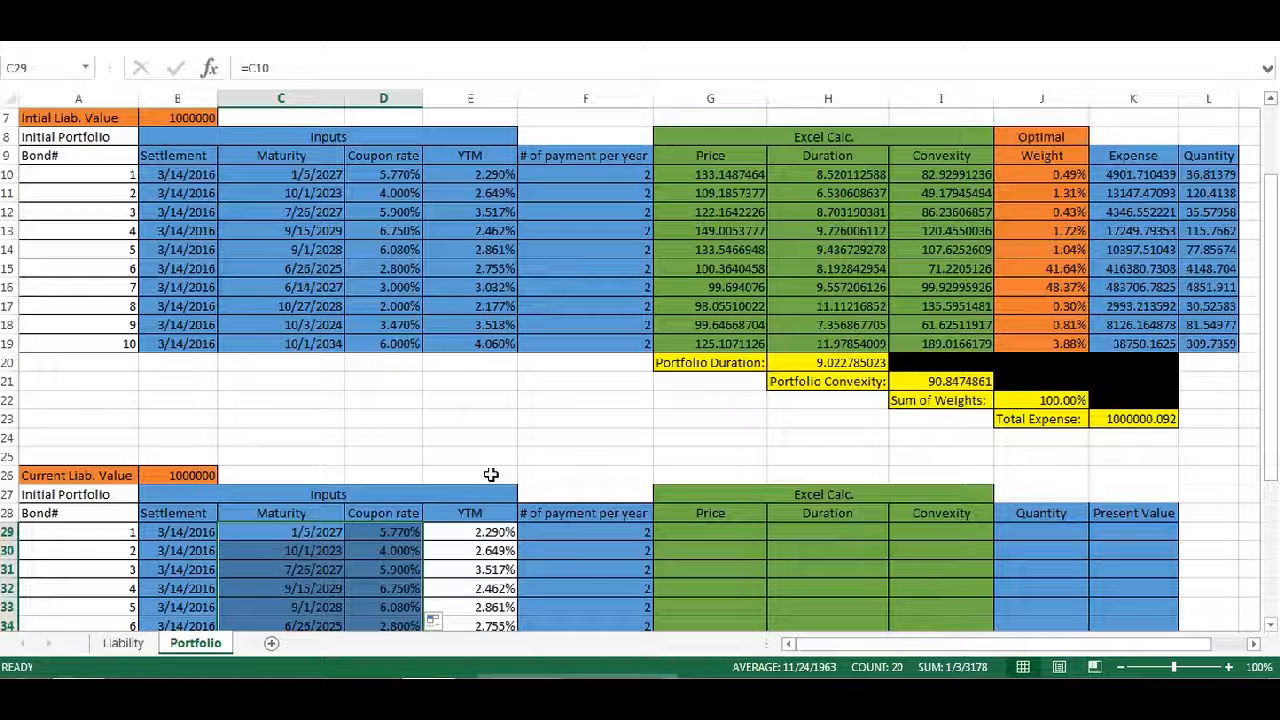
{"action": "left_click", "coordinate": [712, 174]}
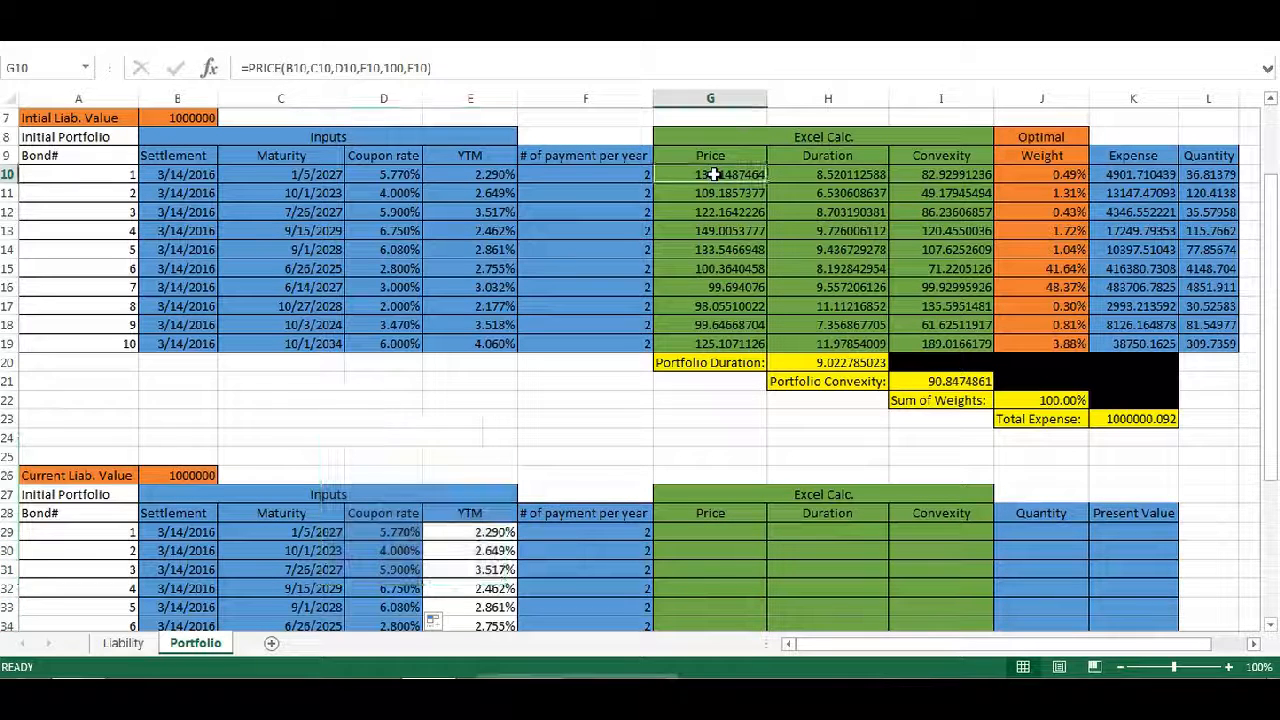
{"action": "key", "text": "ctrl+c"}
{"action": "left_click", "coordinate": [705, 529]}
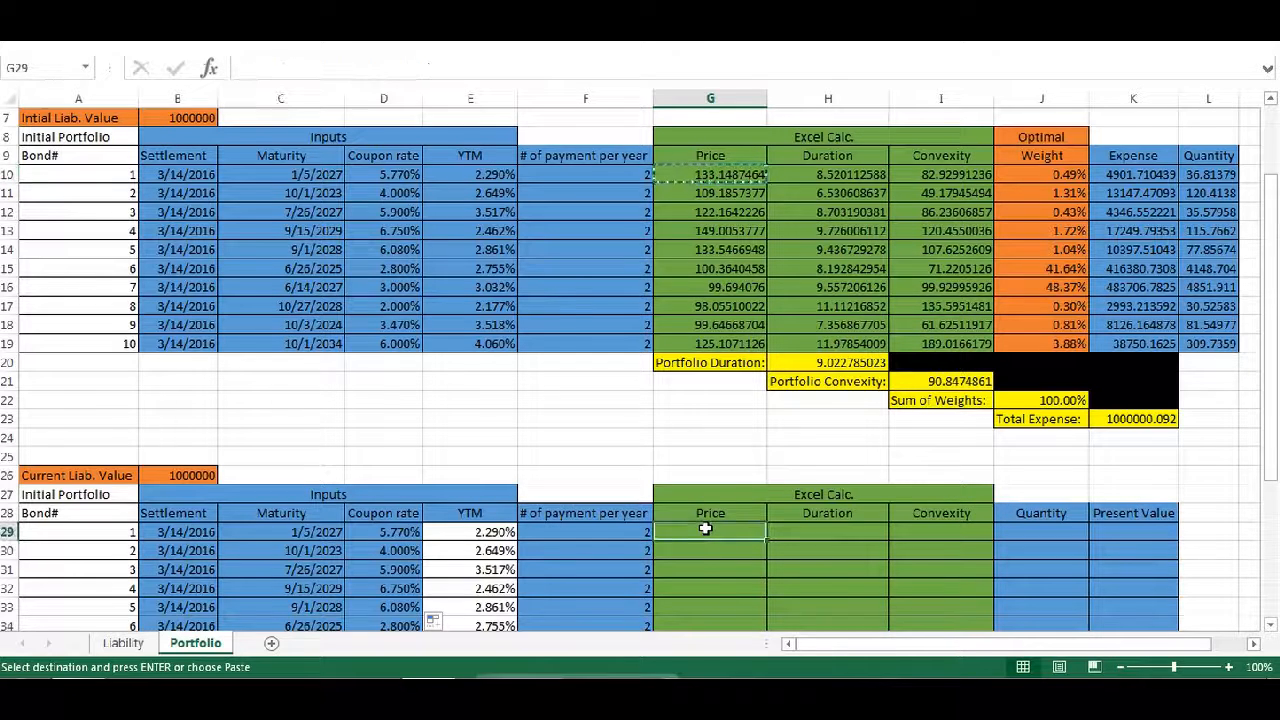
{"action": "key", "text": "ctrl+v"}
Step: Copy the DURATION formula from H10 into H29 and the FAME_Convexity formula from I10 into I29
{"action": "left_click", "coordinate": [822, 175]}
{"action": "key", "text": "ctrl+c"}
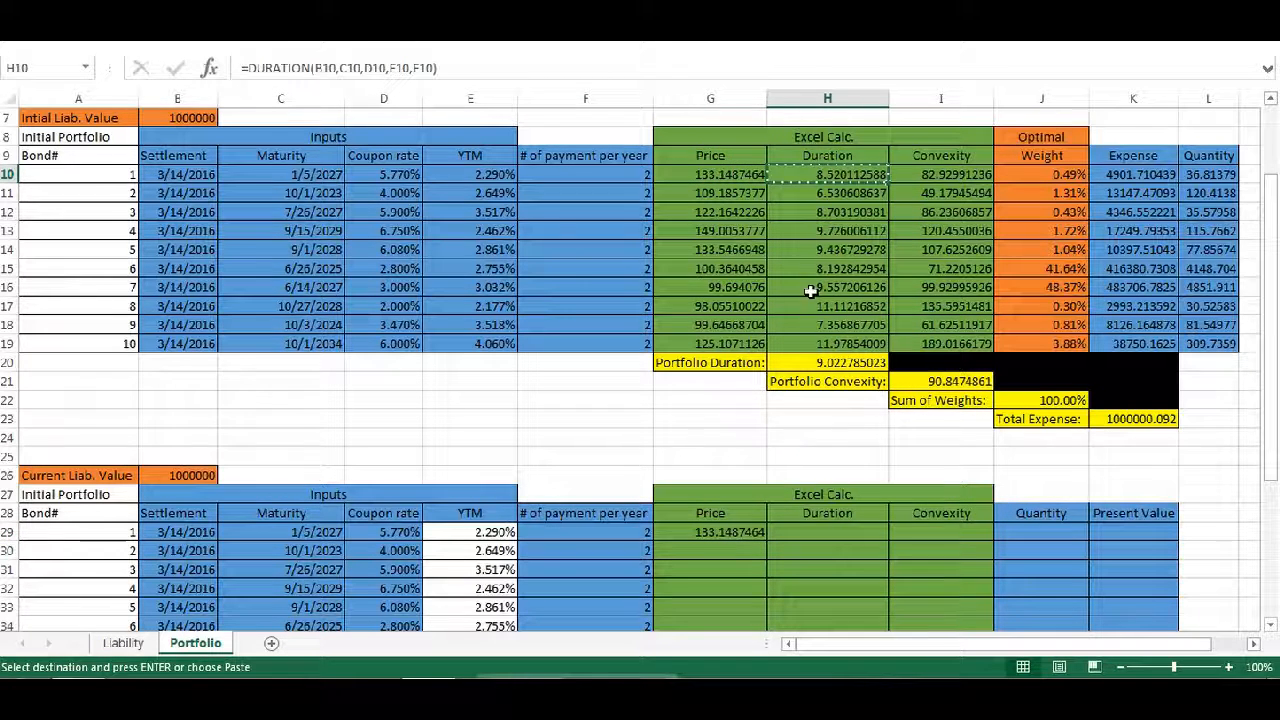
{"action": "left_click", "coordinate": [808, 531]}
{"action": "key", "text": "ctrl+v"}
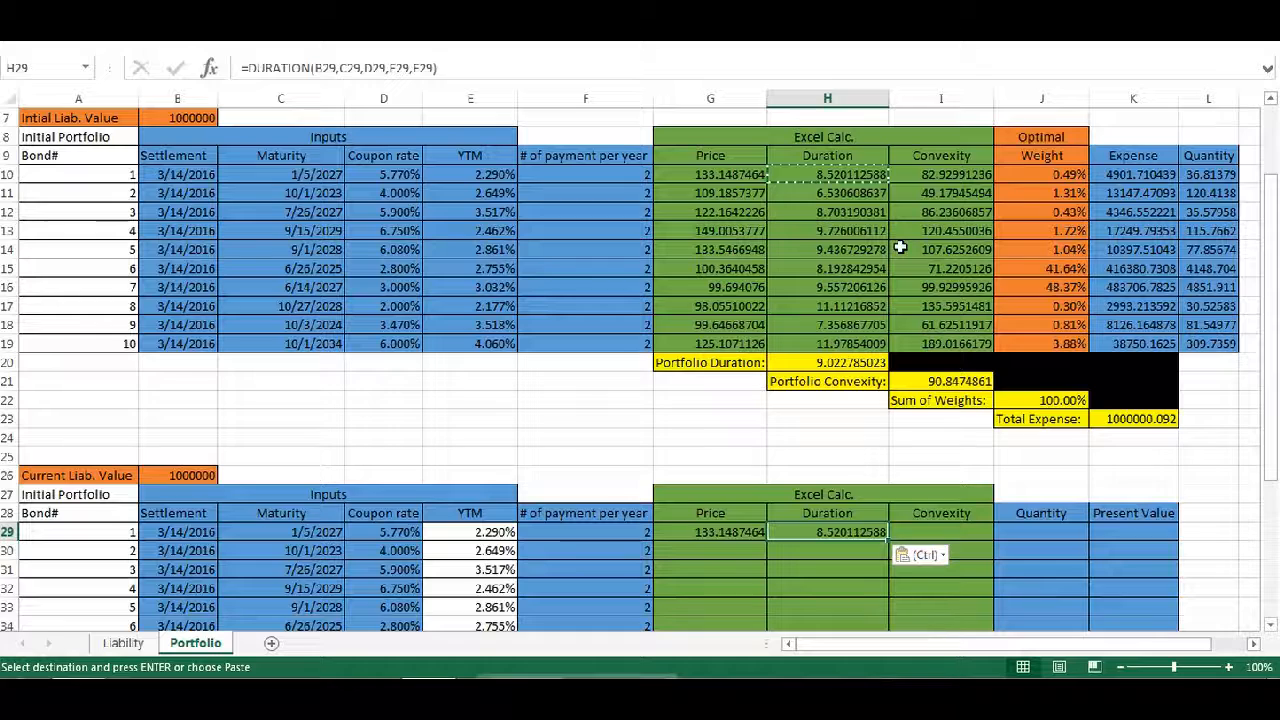
{"action": "left_click", "coordinate": [940, 175]}
{"action": "key", "text": "ctrl+c"}
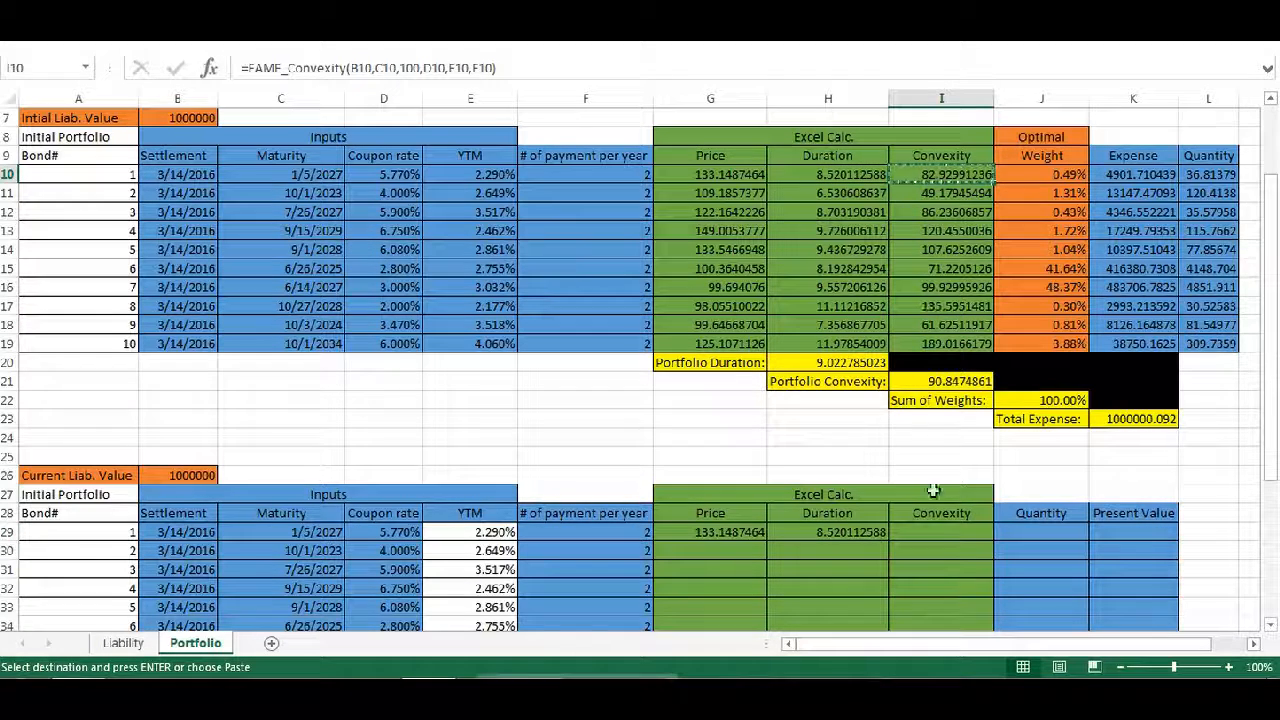
{"action": "left_click", "coordinate": [940, 538]}
{"action": "key", "text": "ctrl+v"}
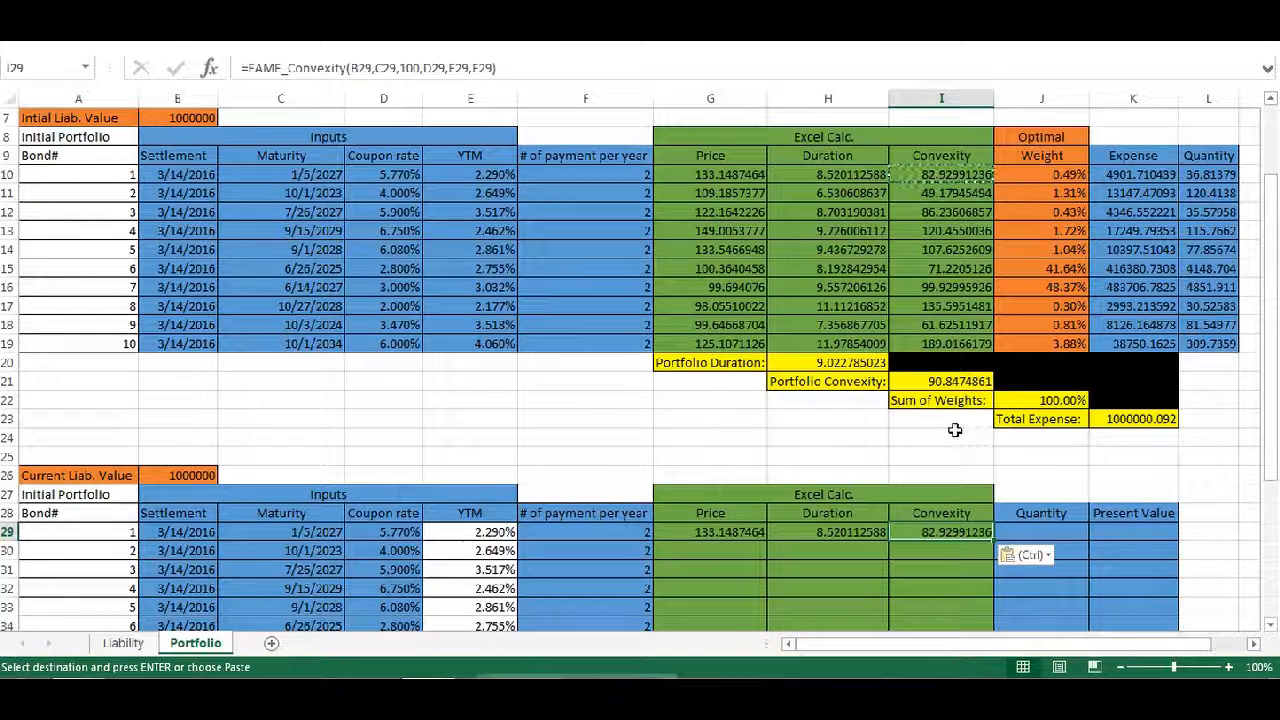
{"action": "key", "text": "Escape"}
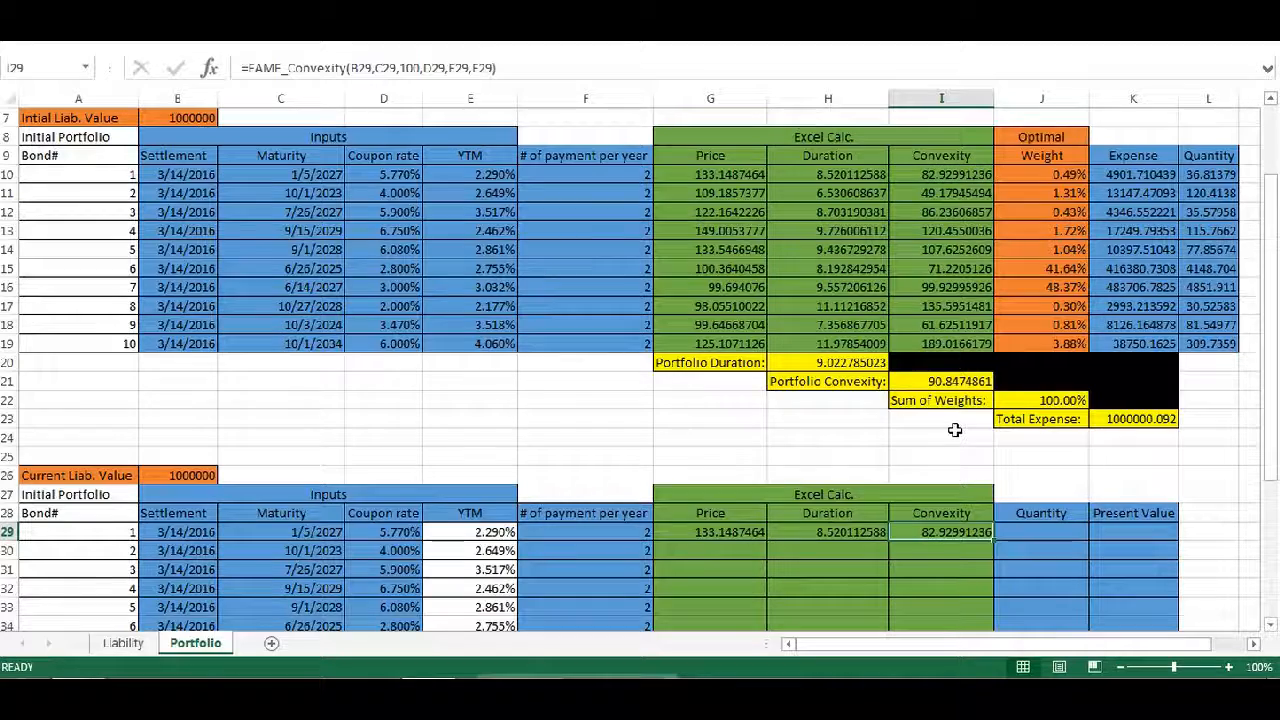
Step: Fill the price, duration and convexity formulas in G29:I29 down to row 38 for all ten bonds
{"action": "scroll", "coordinate": [955, 430], "scroll_direction": "down", "scroll_amount": 2}
{"action": "left_click_drag", "start_coordinate": [745, 418], "coordinate": [935, 421]}
{"action": "scroll", "coordinate": [929, 438], "scroll_direction": "down", "scroll_amount": 2}
{"action": "left_click_drag", "start_coordinate": [993, 314], "coordinate": [993, 482]}
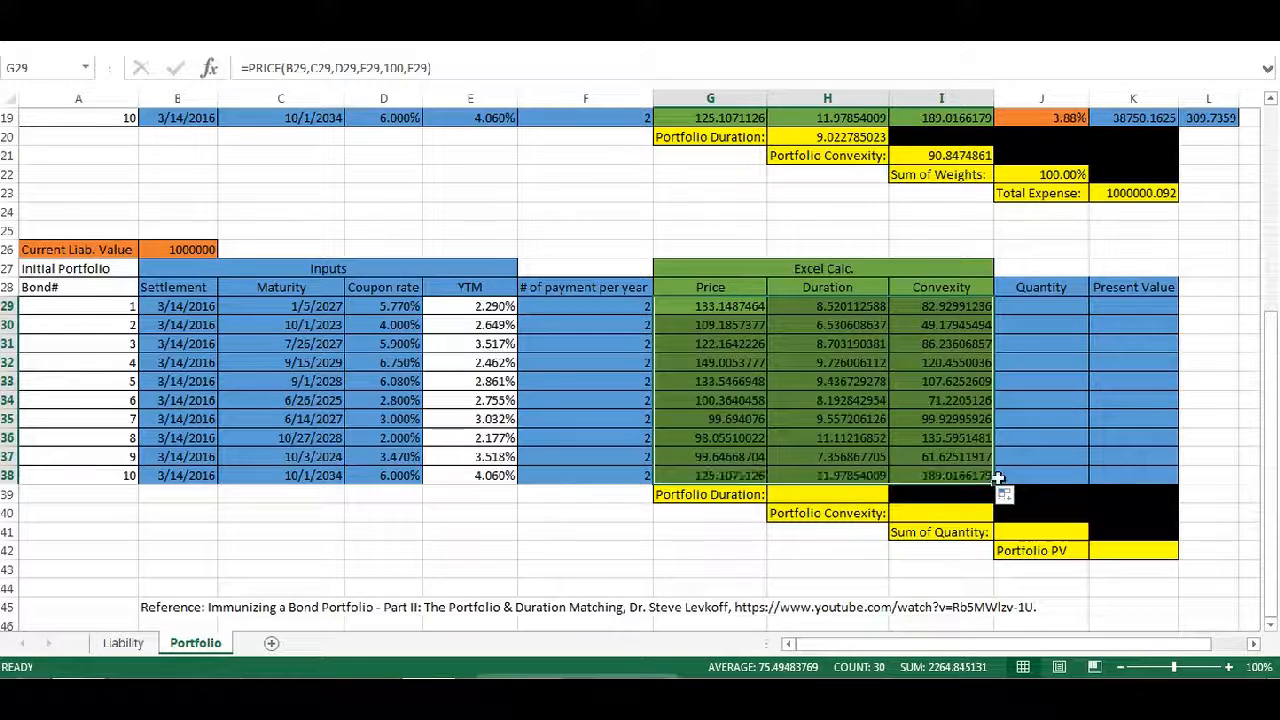
Step: Link bond 1's quantity in J29 to the initial portfolio's quantity in L10
{"action": "scroll", "coordinate": [903, 455], "scroll_direction": "up", "scroll_amount": 1}
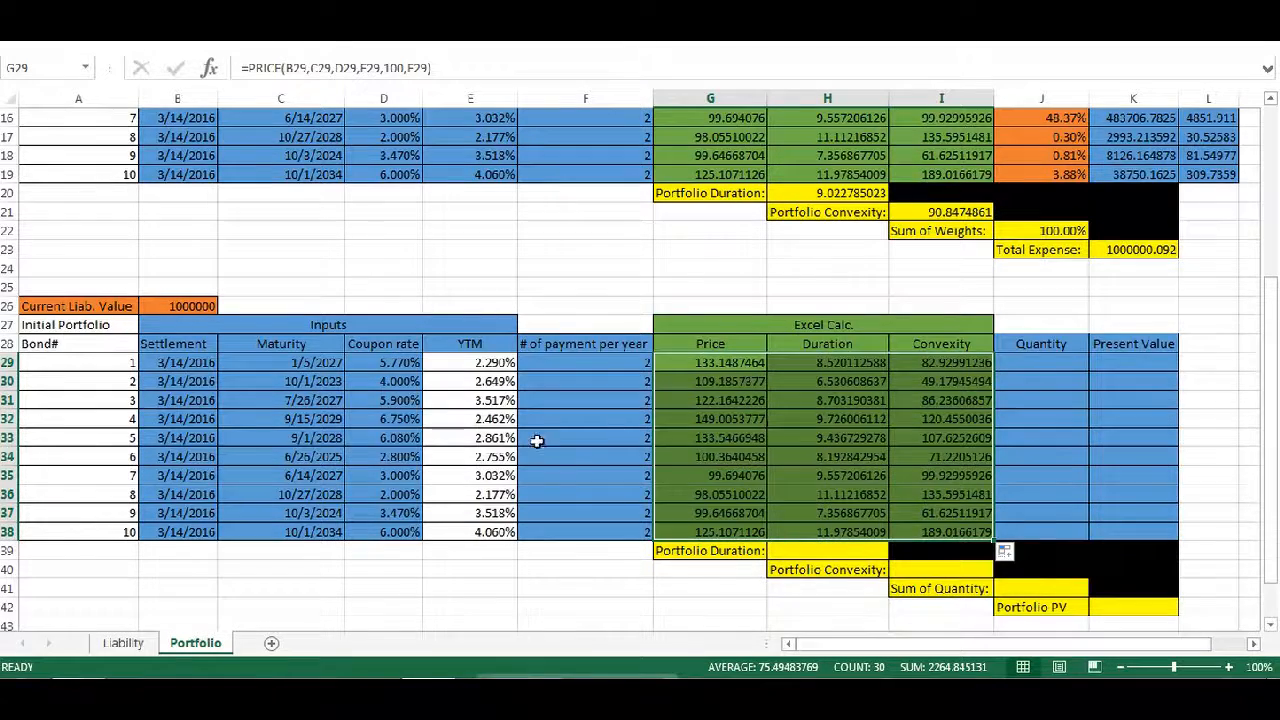
{"action": "scroll", "coordinate": [460, 330], "scroll_direction": "up", "scroll_amount": 5}
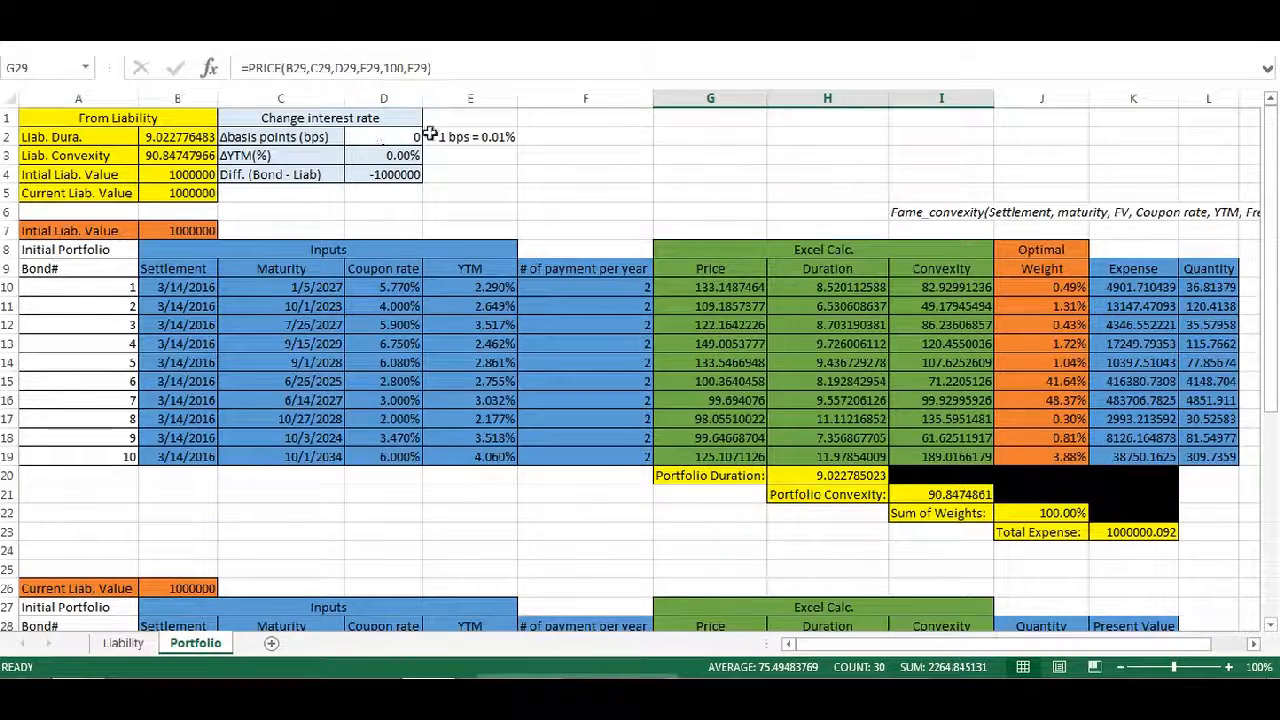
{"action": "scroll", "coordinate": [814, 325], "scroll_direction": "down", "scroll_amount": 6}
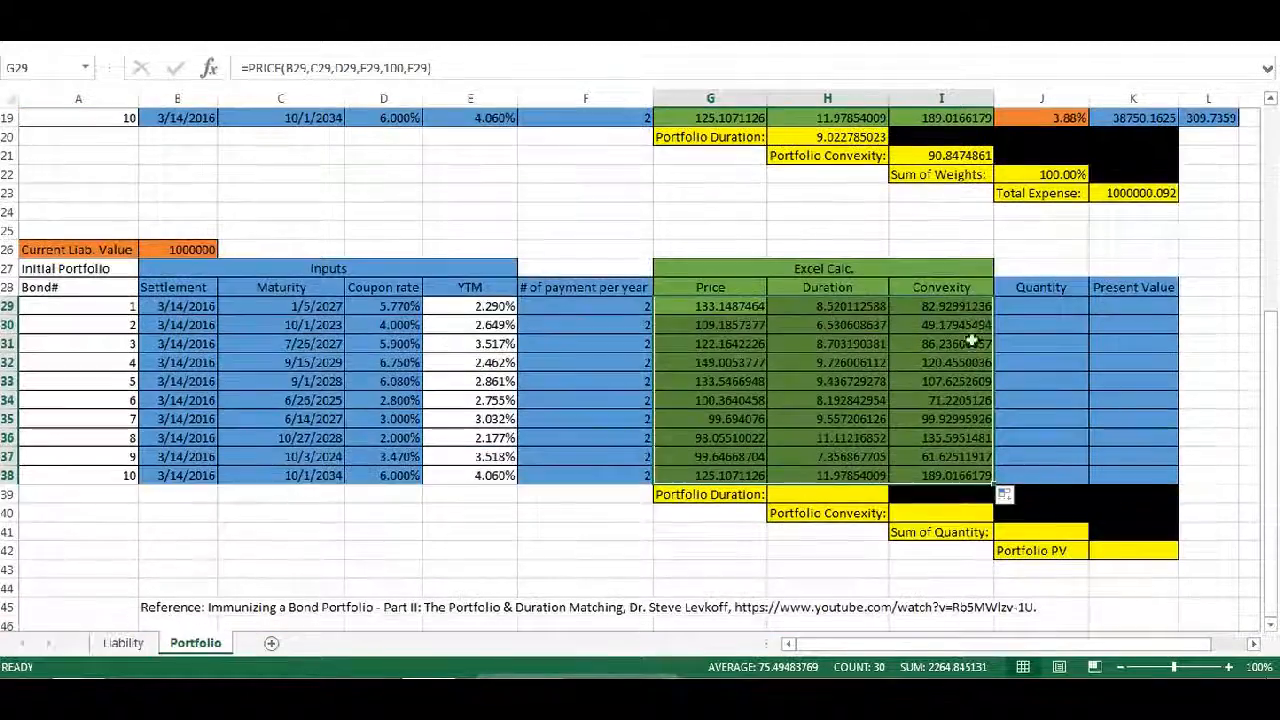
{"action": "left_click", "coordinate": [1035, 308]}
{"action": "scroll", "coordinate": [1073, 317], "scroll_direction": "up", "scroll_amount": 2}
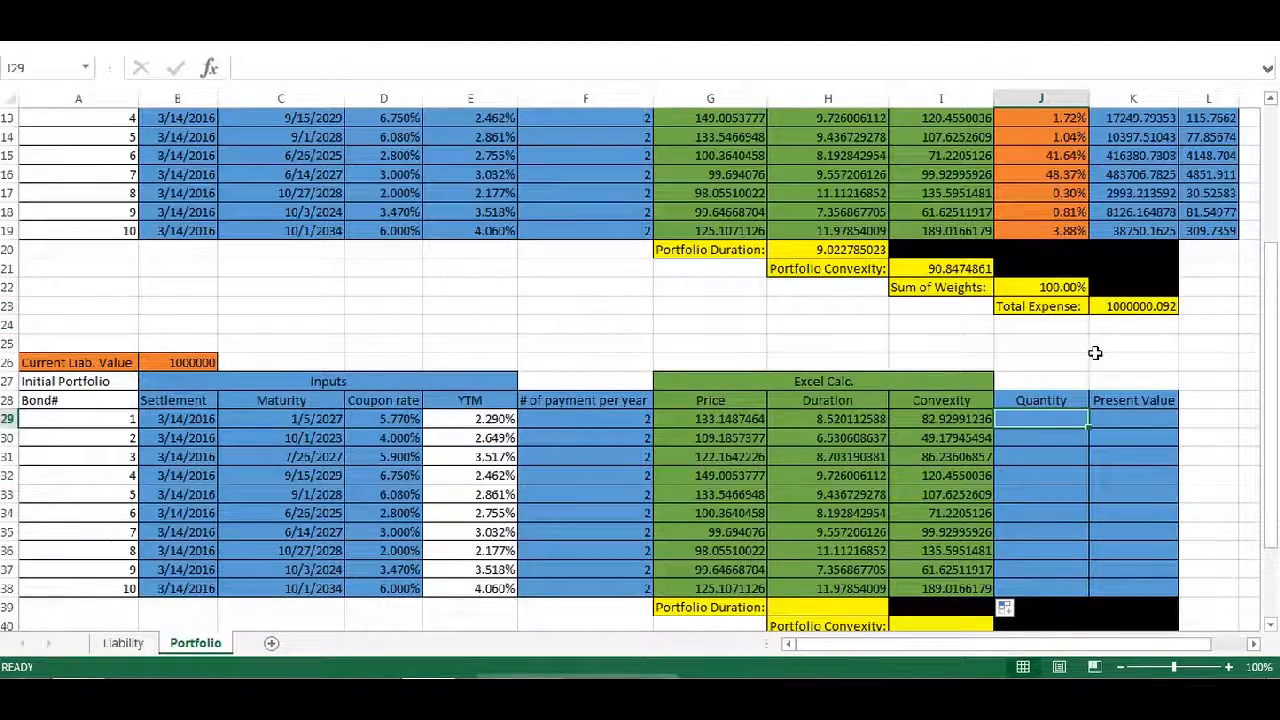
{"action": "type", "text": "="}
{"action": "scroll", "coordinate": [1200, 250], "scroll_direction": "up", "scroll_amount": 4}
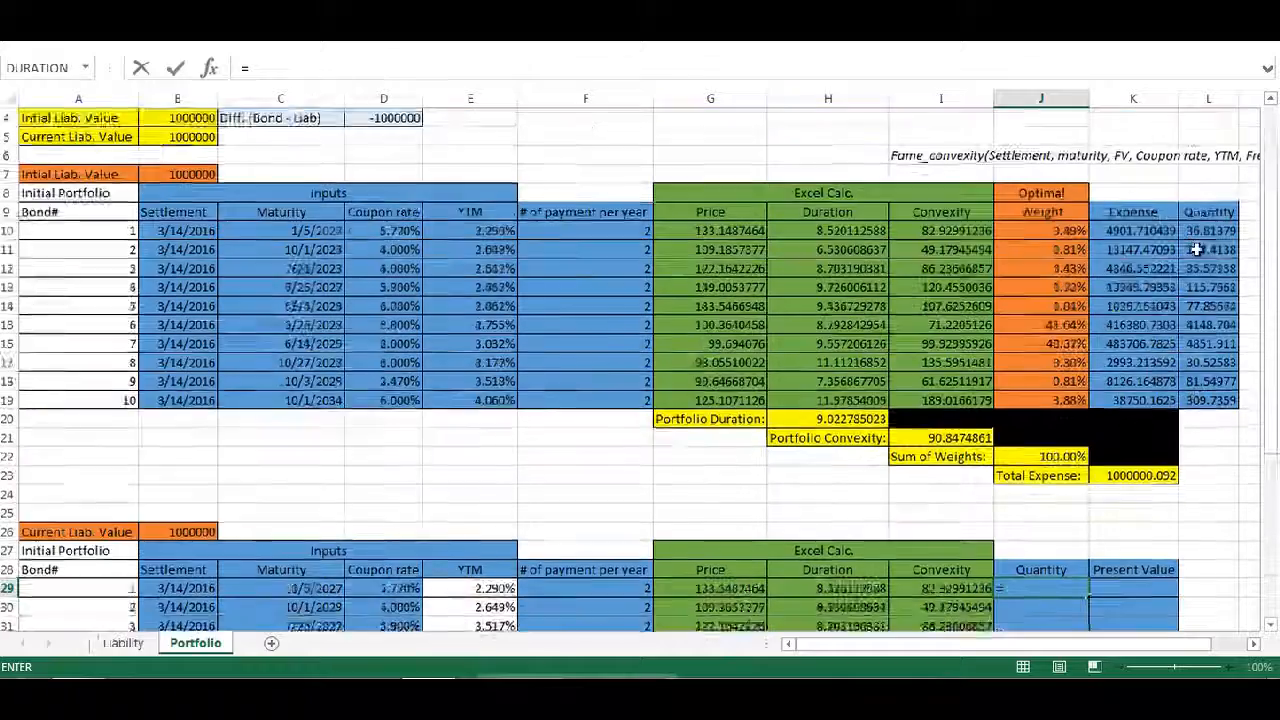
{"action": "left_click", "coordinate": [1210, 289]}
{"action": "scroll", "coordinate": [1150, 260], "scroll_direction": "down", "scroll_amount": 4}
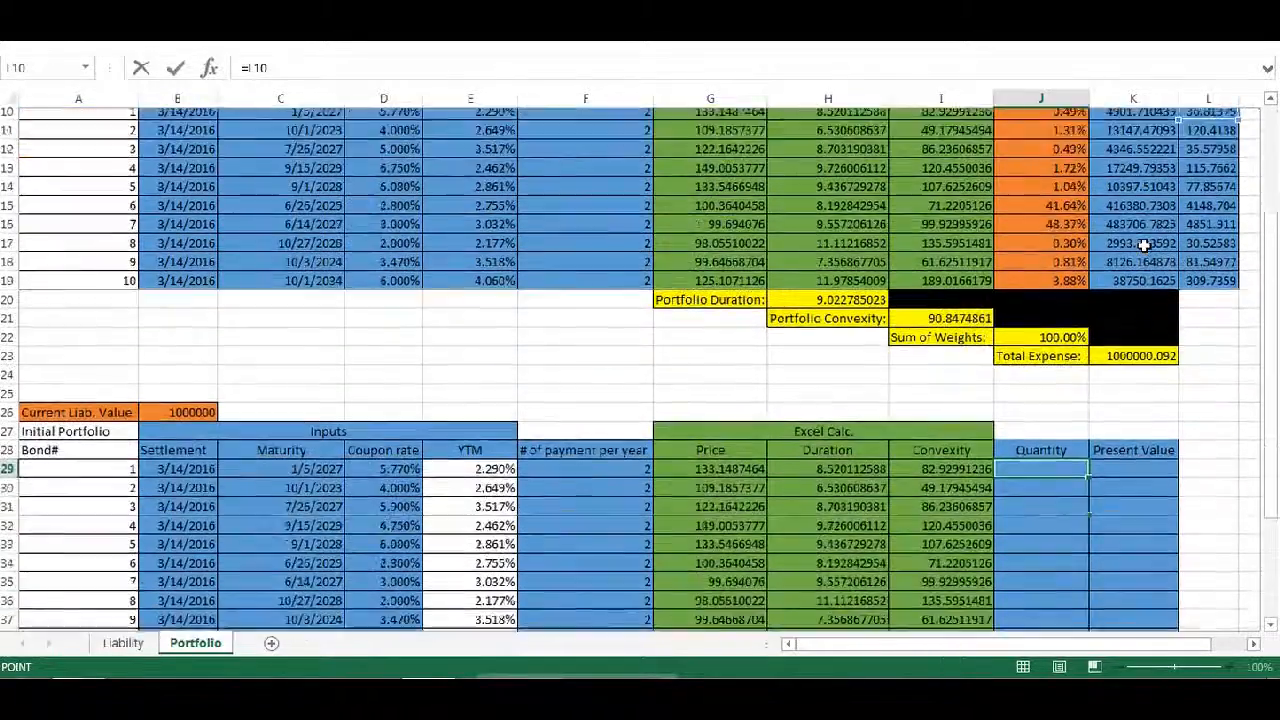
{"action": "key", "text": "ctrl+Return"}
Step: Fill the quantity link in J29 down to row 38
{"action": "left_click", "coordinate": [1048, 428]}
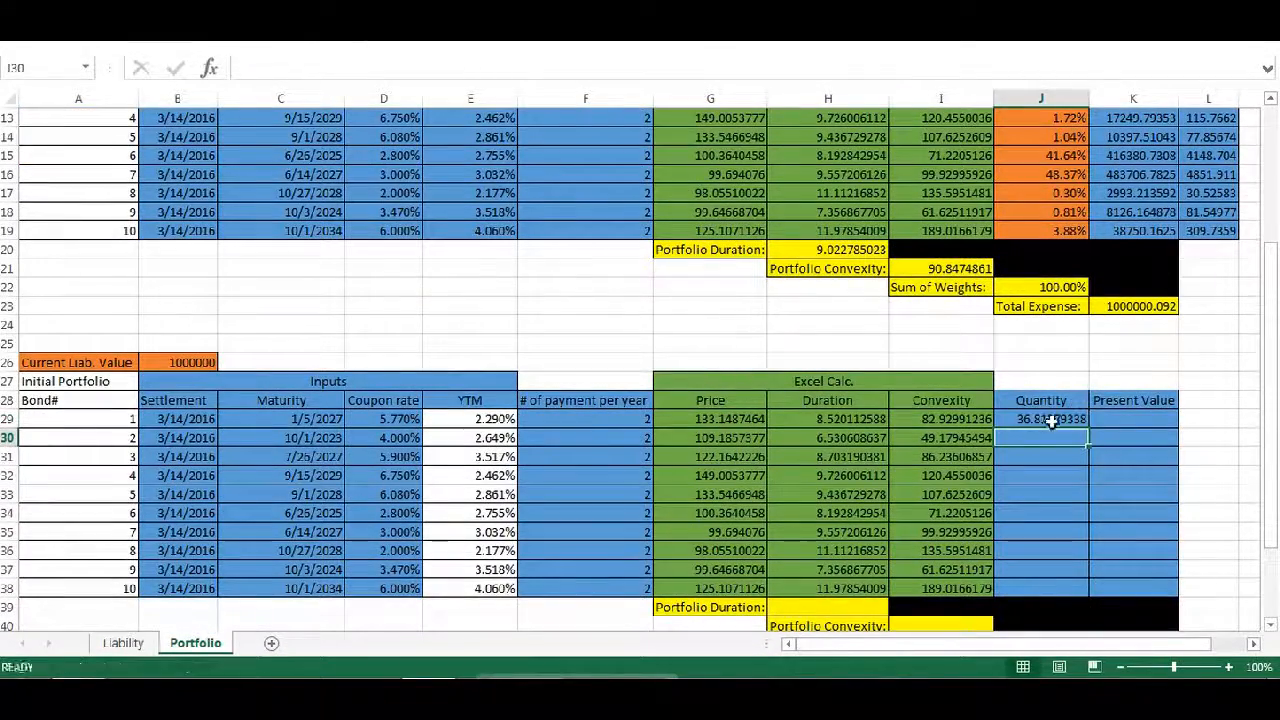
{"action": "left_click", "coordinate": [1059, 421]}
{"action": "left_click_drag", "start_coordinate": [1088, 425], "coordinate": [1090, 596]}
Step: Calculate bond 1's present value in K29 as =G29*J29 and fill the formula down to K38 for all ten bonds
{"action": "left_click", "coordinate": [1138, 419]}
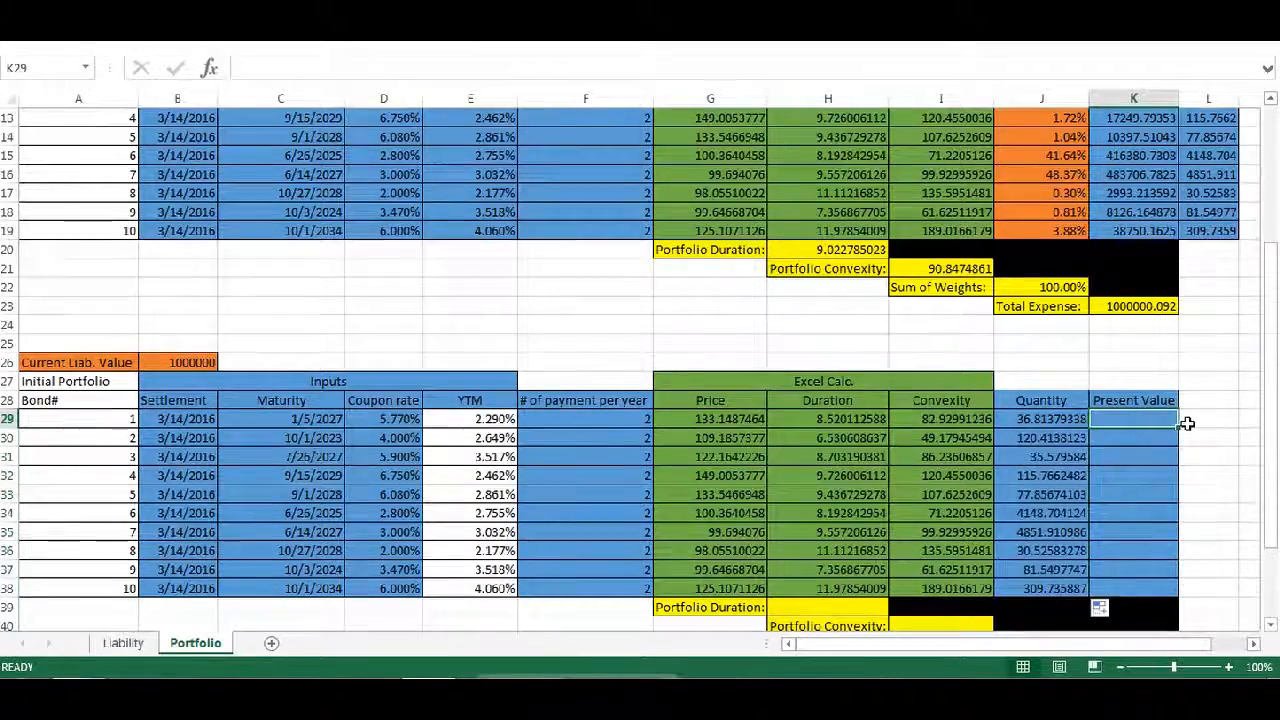
{"action": "scroll", "coordinate": [1187, 423], "scroll_direction": "up", "scroll_amount": 2}
{"action": "scroll", "coordinate": [1187, 423], "scroll_direction": "down", "scroll_amount": 3}
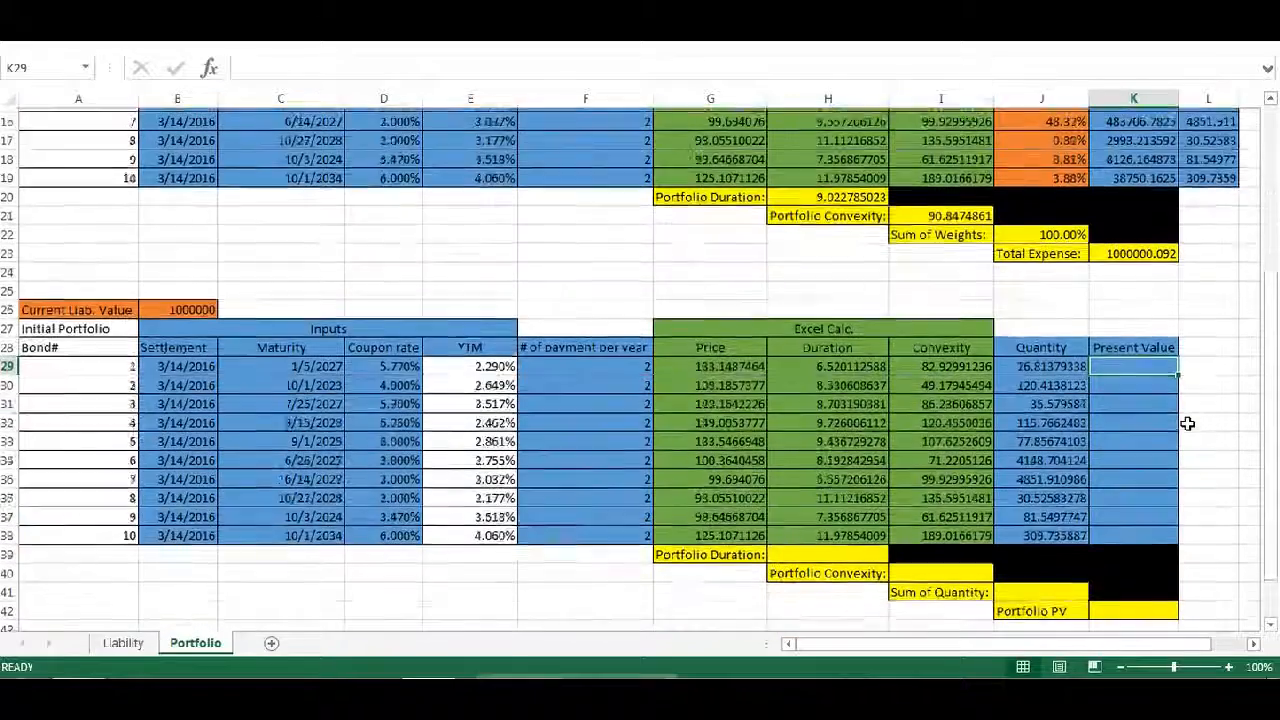
{"action": "type", "text": "="}
{"action": "left_click", "coordinate": [733, 363]}
{"action": "type", "text": "*"}
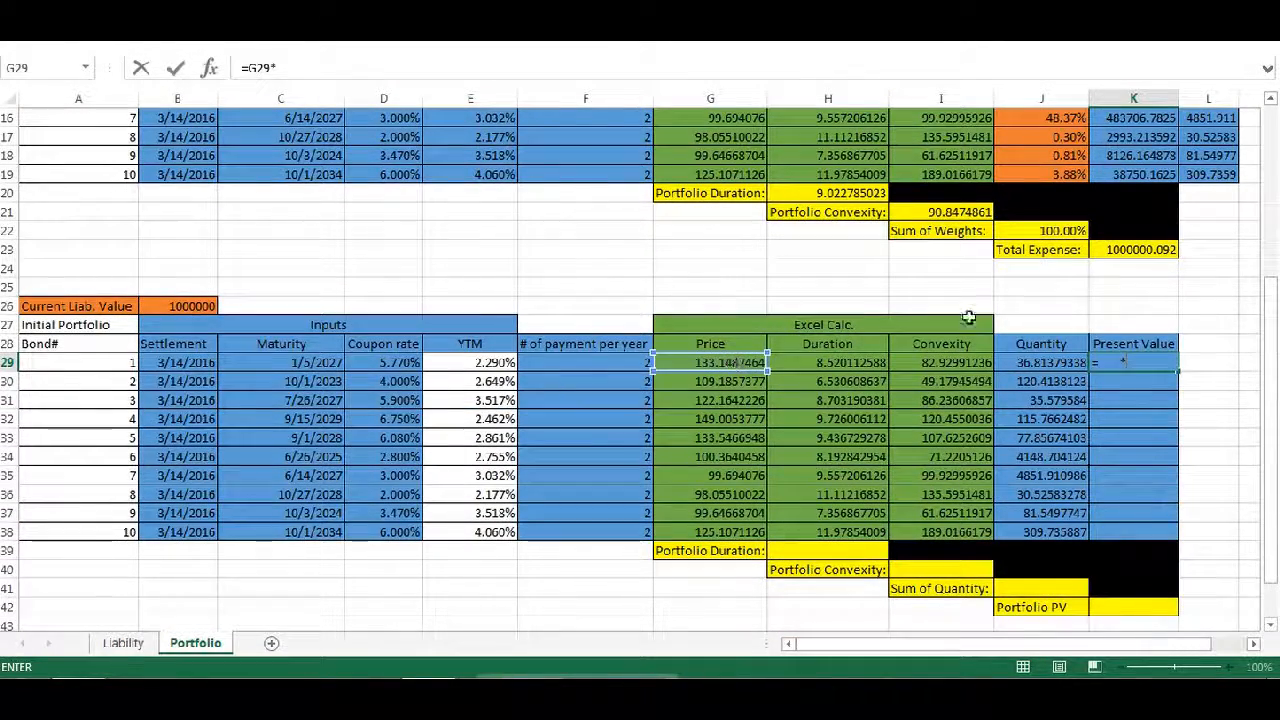
{"action": "left_click", "coordinate": [1041, 362]}
{"action": "key", "text": "Return"}
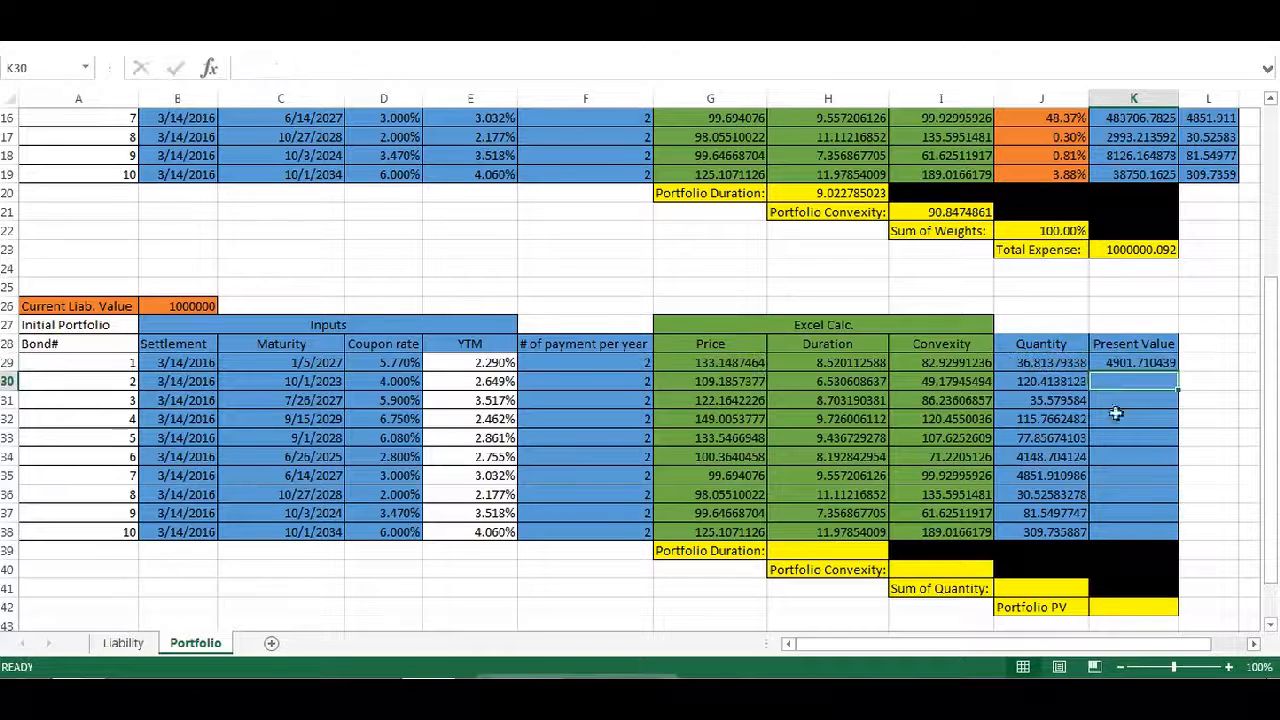
{"action": "left_click", "coordinate": [1155, 363]}
{"action": "left_click_drag", "start_coordinate": [1180, 372], "coordinate": [1173, 540]}
Step: Review the initial portfolio's duration, convexity and total expense formulas in H20, I21 and K23
{"action": "scroll", "coordinate": [1245, 437], "scroll_direction": "up", "scroll_amount": 4}
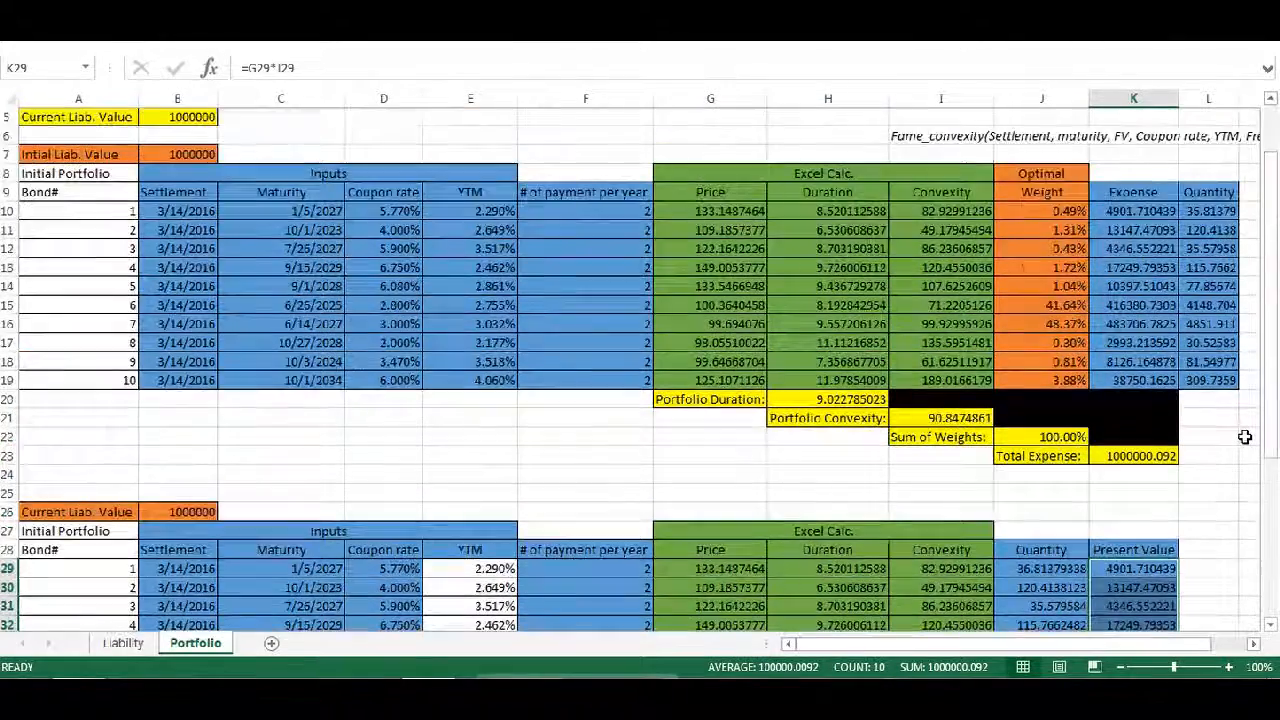
{"action": "scroll", "coordinate": [1245, 437], "scroll_direction": "up", "scroll_amount": 2}
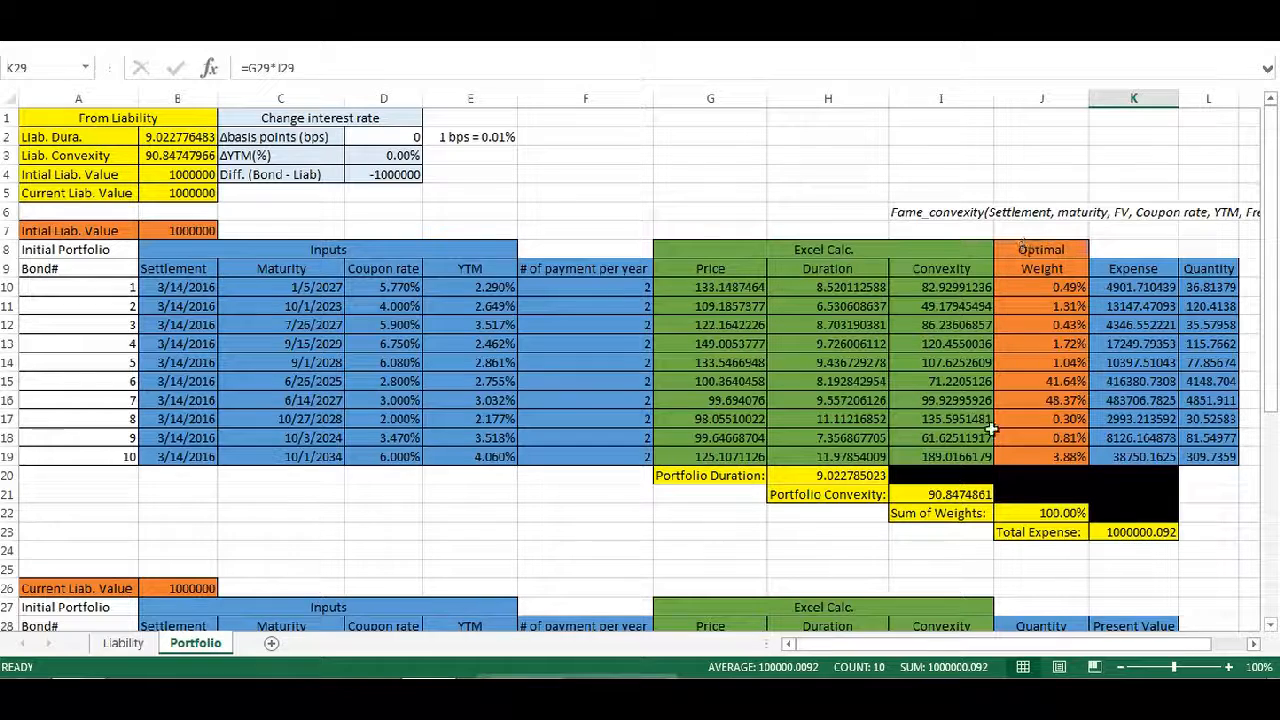
{"action": "left_click", "coordinate": [860, 477]}
{"action": "key", "text": "ctrl+c"}
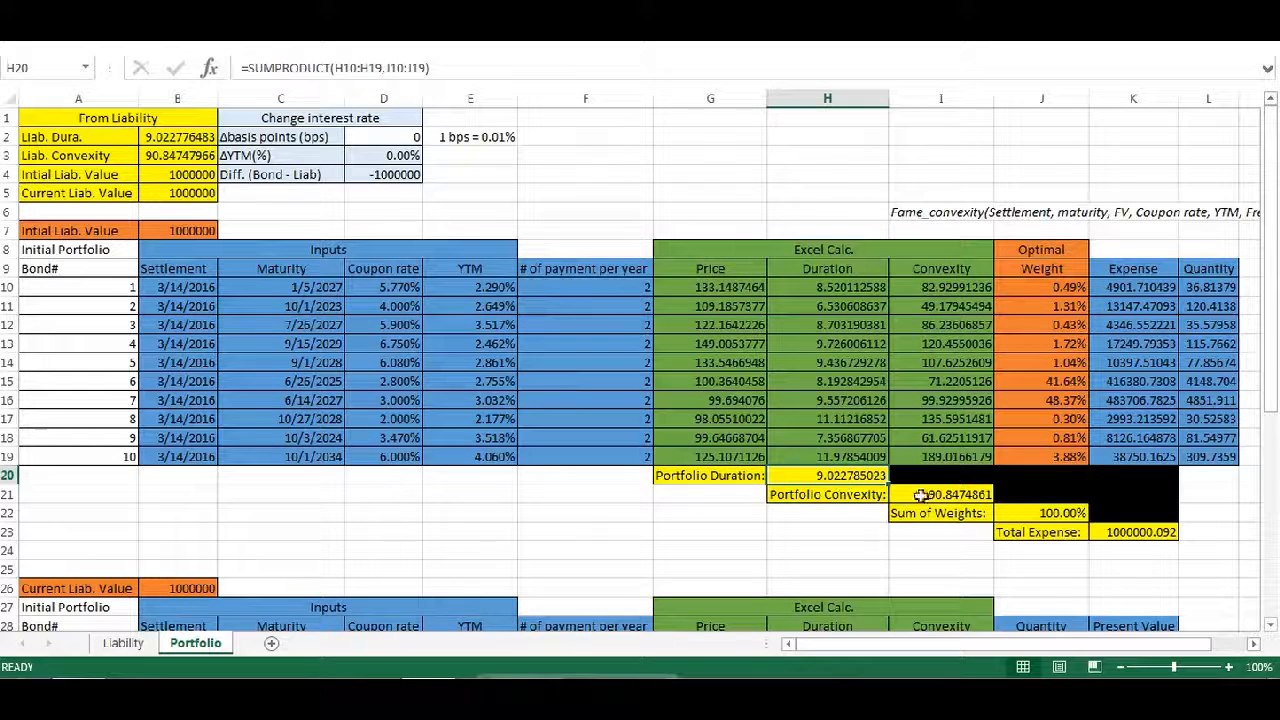
{"action": "left_click", "coordinate": [972, 494]}
{"action": "key", "text": "Escape"}
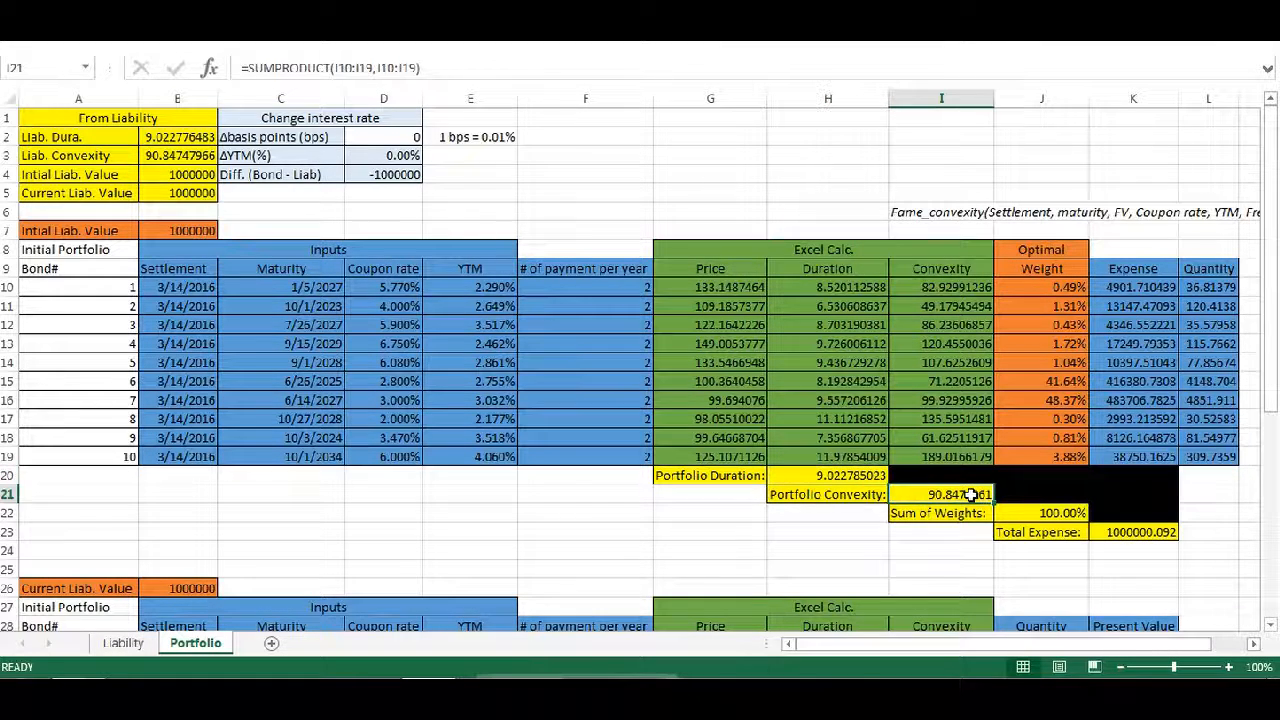
{"action": "left_click", "coordinate": [1115, 533]}
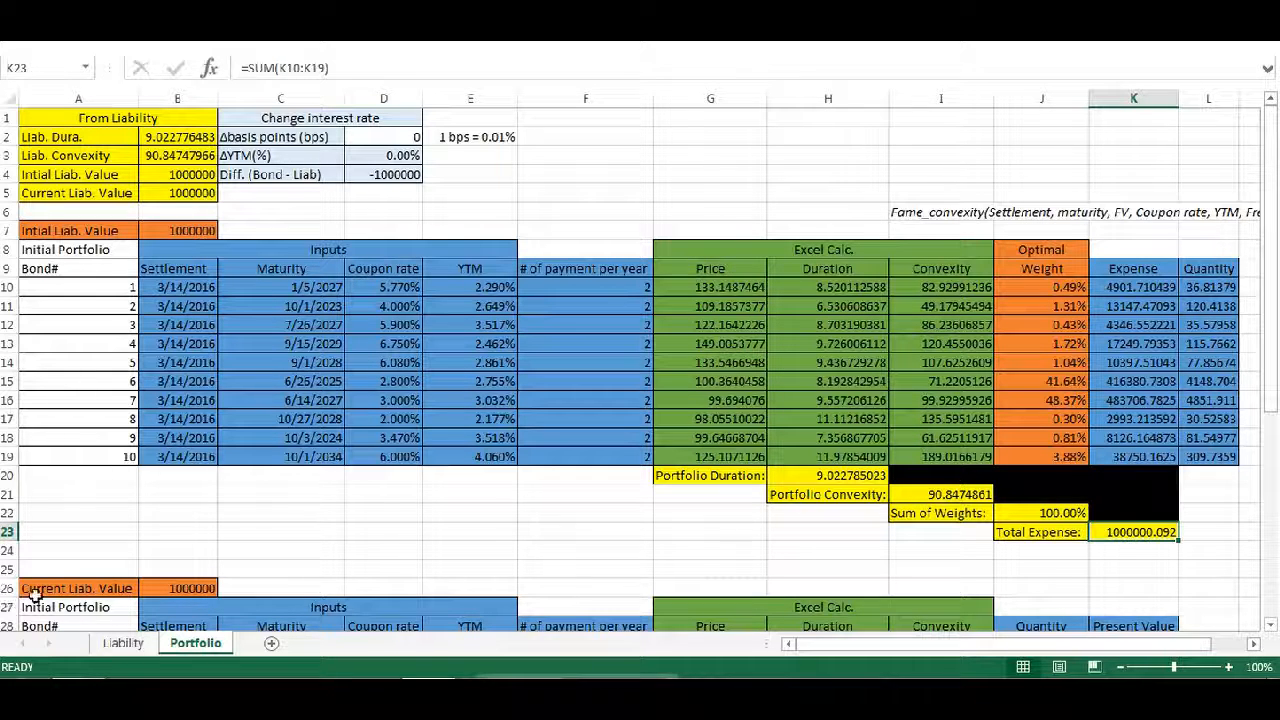
{"action": "left_click", "coordinate": [566, 458]}
Step: Calculate the second table's portfolio duration in H39 with SUMPRODUCT of the durations H29:H38 and the optimal weights J10:J19
{"action": "scroll", "coordinate": [566, 458], "scroll_direction": "down", "scroll_amount": 4}
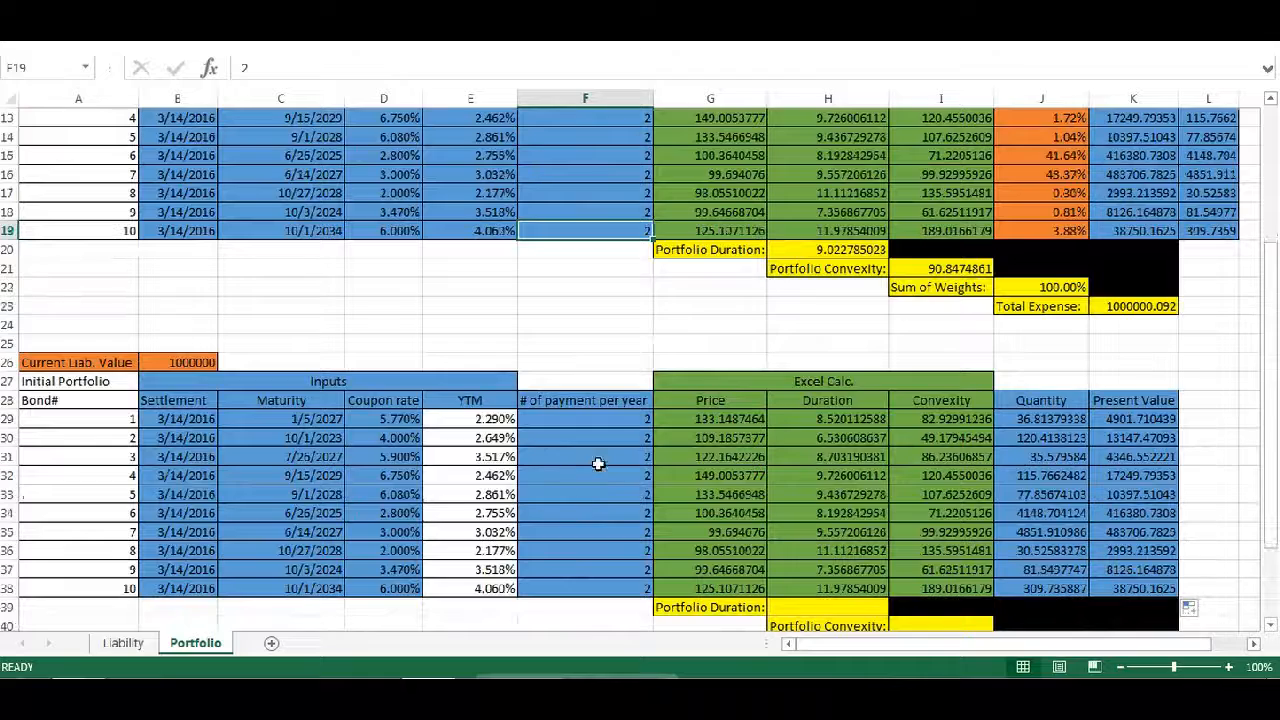
{"action": "scroll", "coordinate": [600, 460], "scroll_direction": "down", "scroll_amount": 2}
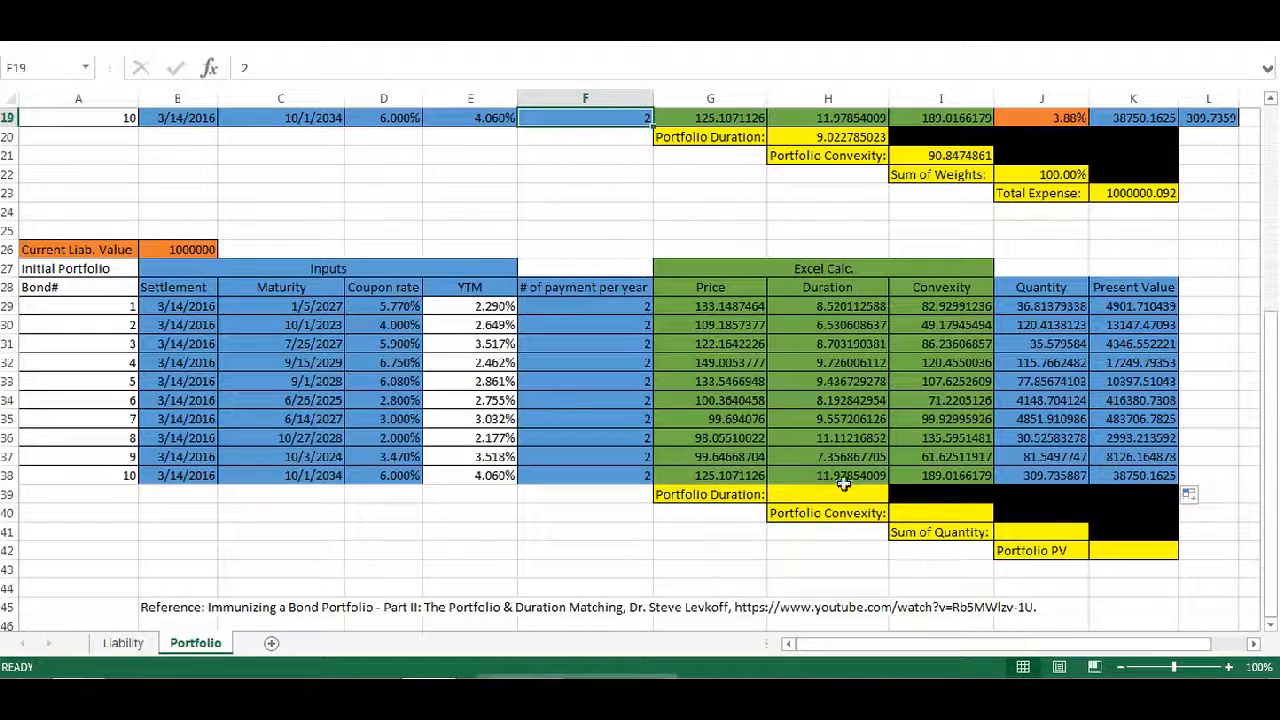
{"action": "left_click", "coordinate": [788, 496]}
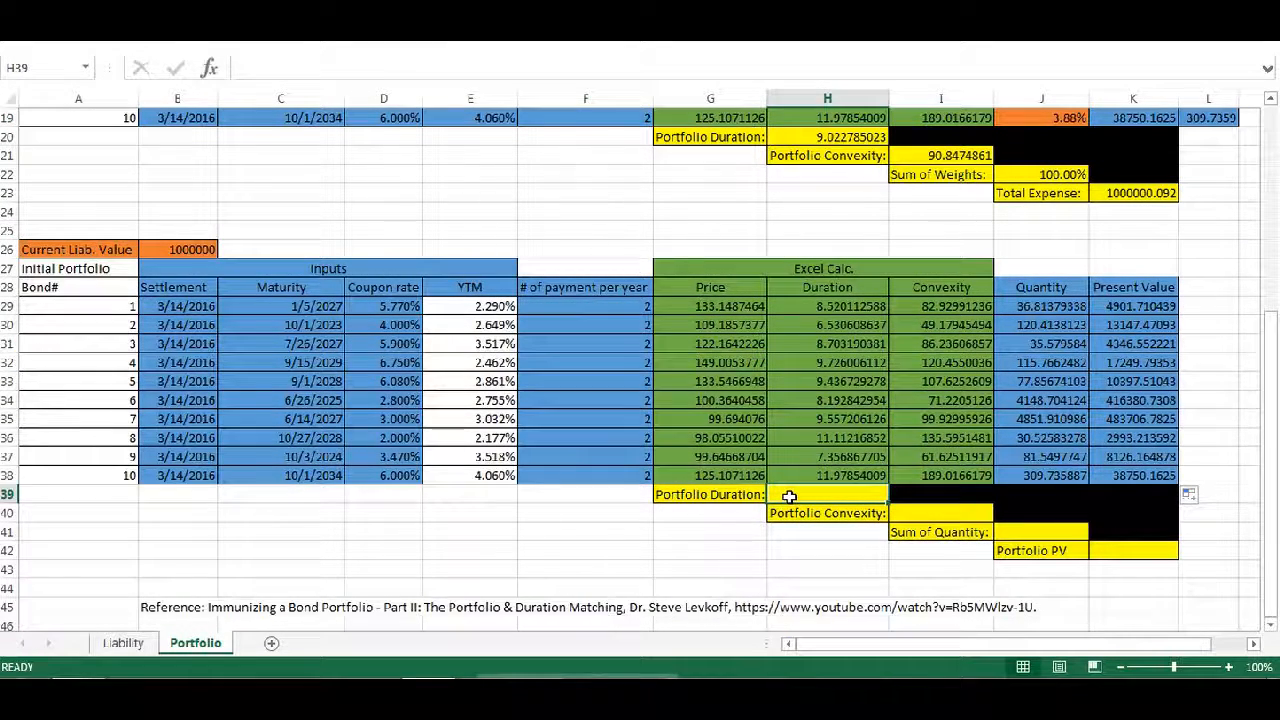
{"action": "type", "text": "="}
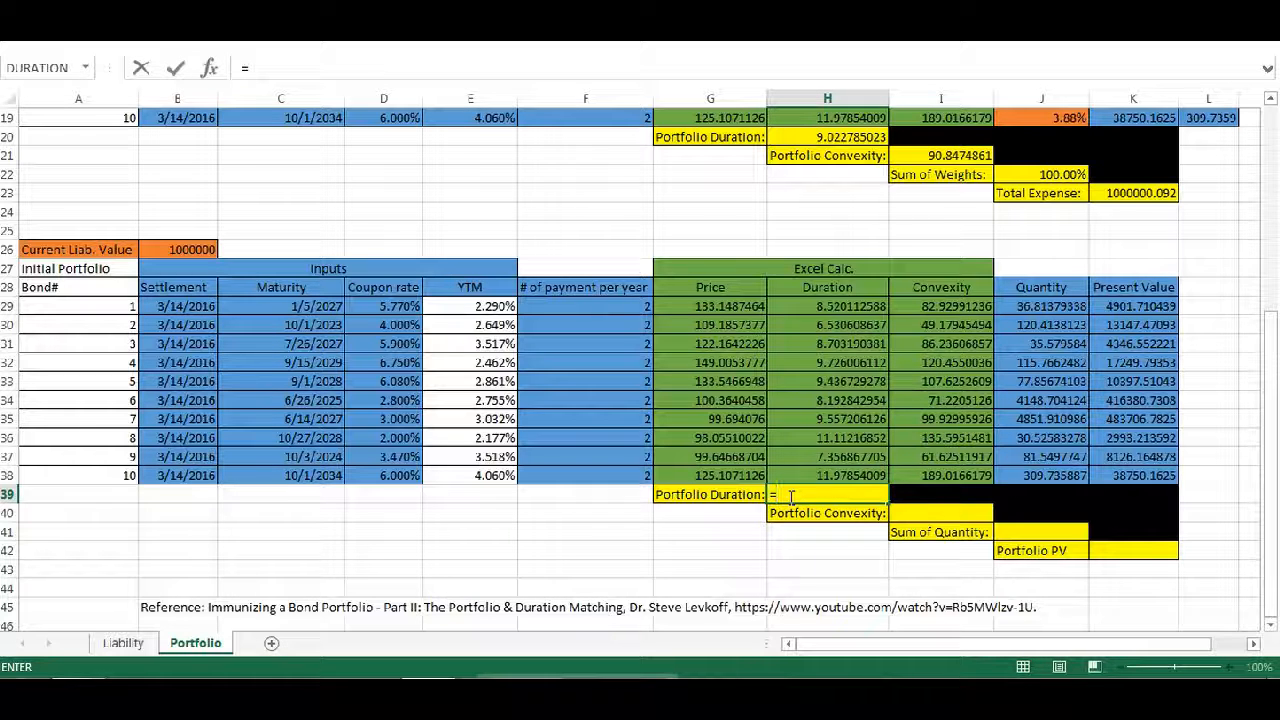
{"action": "type", "text": "sumpro"}
{"action": "key", "text": "Tab"}
{"action": "left_click_drag", "start_coordinate": [834, 310], "coordinate": [857, 476]}
{"action": "type", "text": ","}
{"action": "scroll", "coordinate": [1057, 400], "scroll_direction": "up", "scroll_amount": 4}
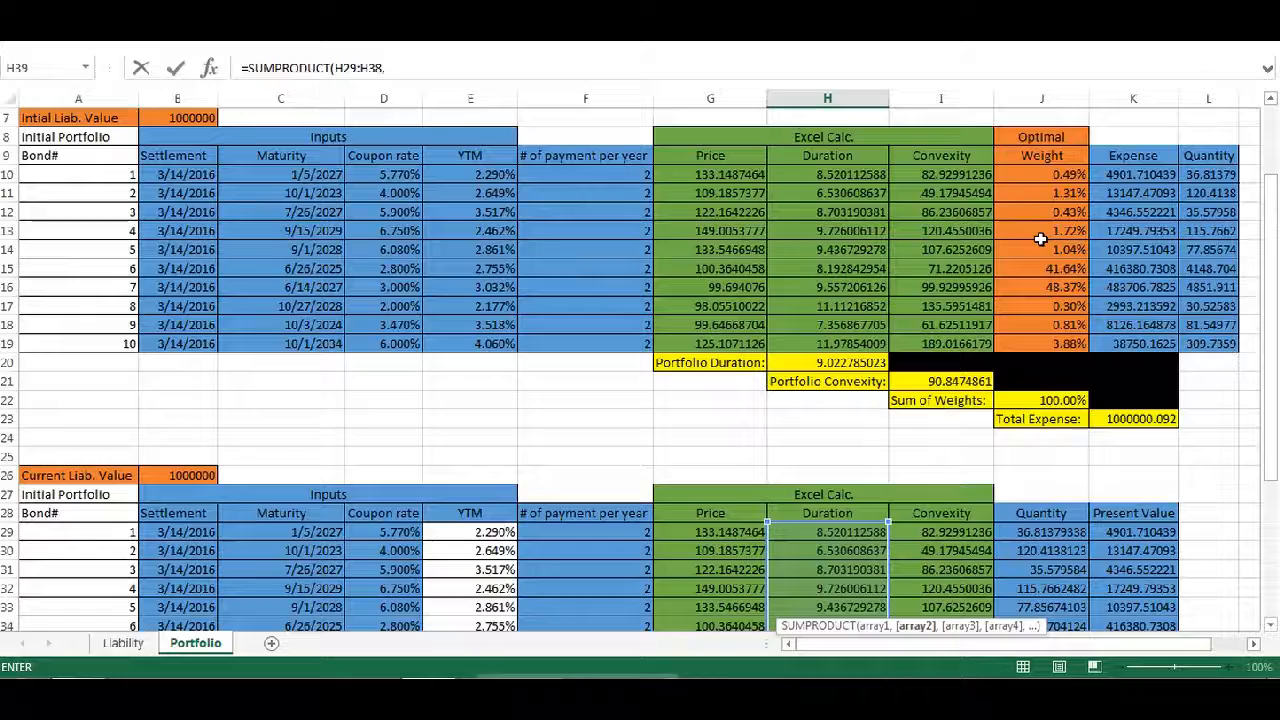
{"action": "left_click_drag", "start_coordinate": [1037, 172], "coordinate": [1065, 341]}
{"action": "key", "text": "Return"}
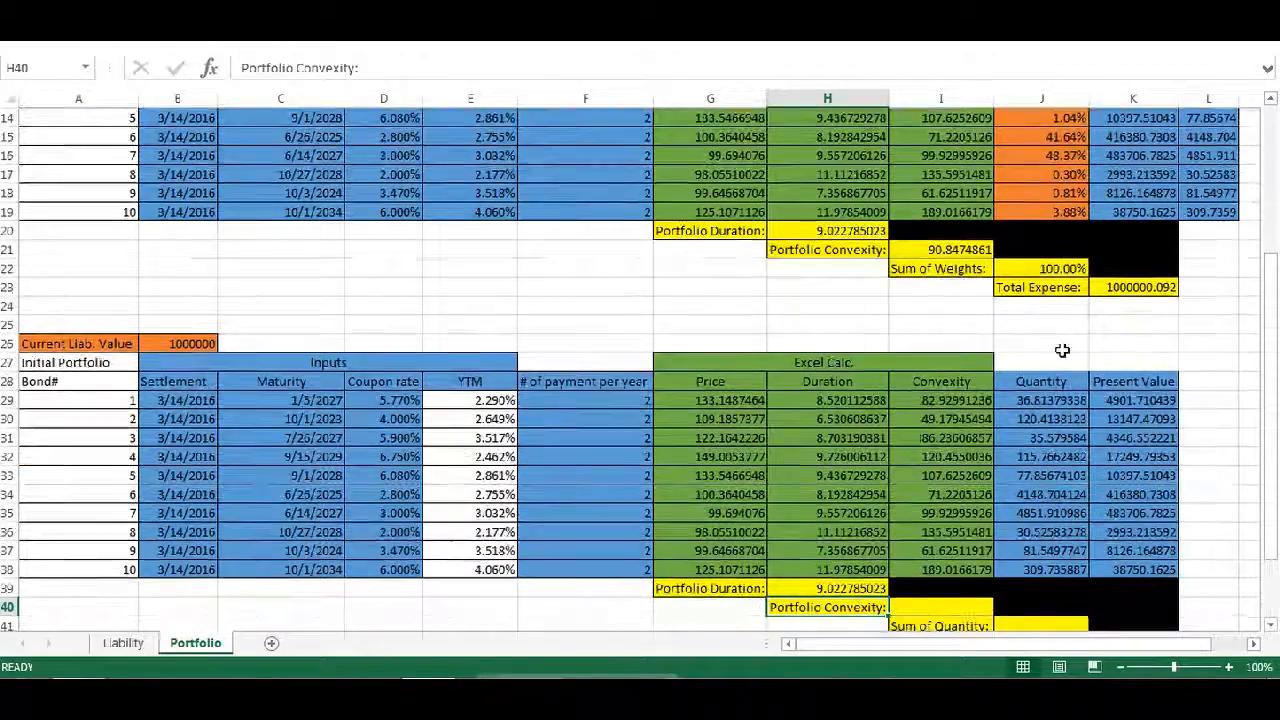
Step: Calculate the second table's portfolio convexity in I40 with SUMPRODUCT of the convexities I29:I38 and the optimal weights J10:J19
{"action": "key", "text": "Right"}
{"action": "type", "text": "="}
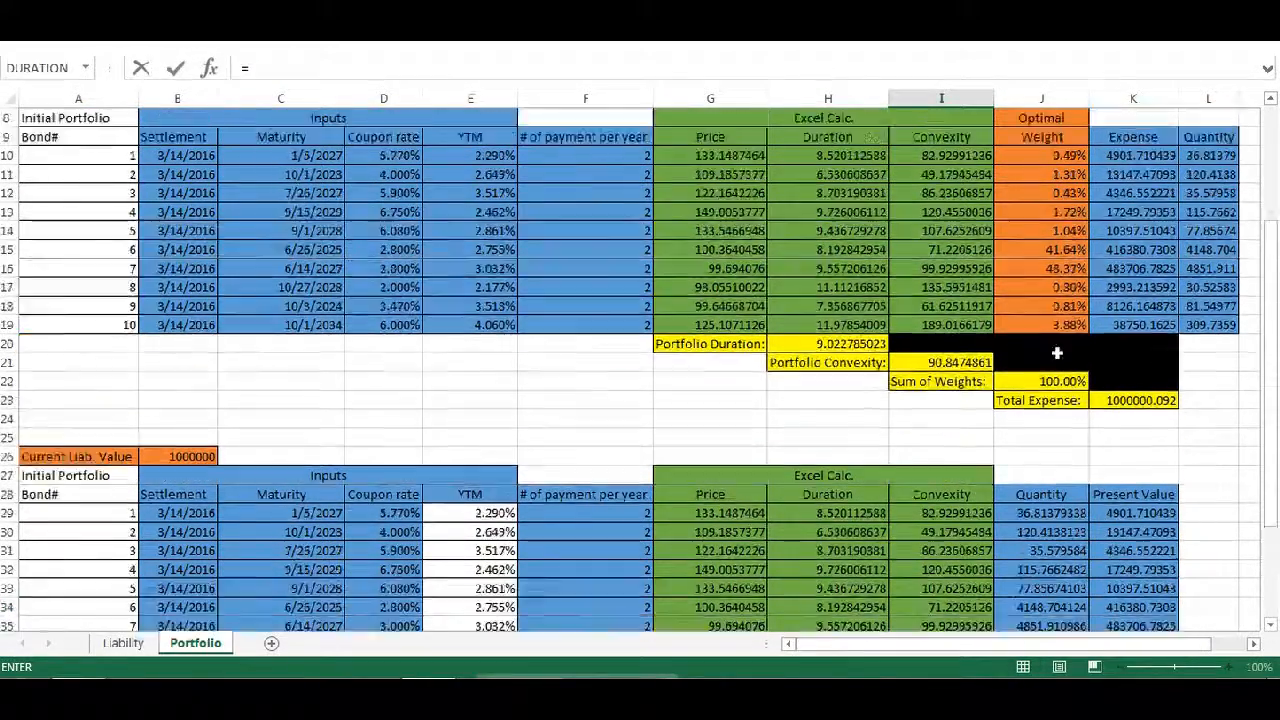
{"action": "scroll", "coordinate": [980, 354], "scroll_direction": "up", "scroll_amount": 3}
{"action": "scroll", "coordinate": [943, 361], "scroll_direction": "down", "scroll_amount": 4}
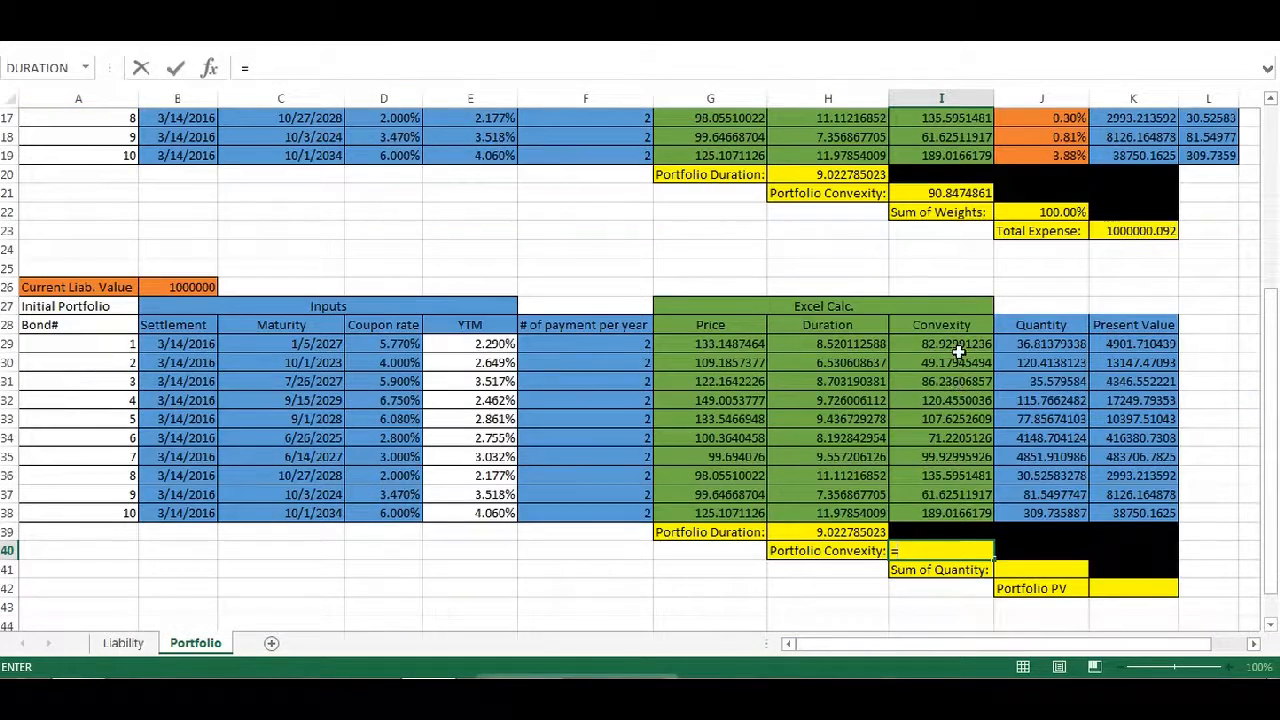
{"action": "type", "text": "sumpro"}
{"action": "key", "text": "Tab"}
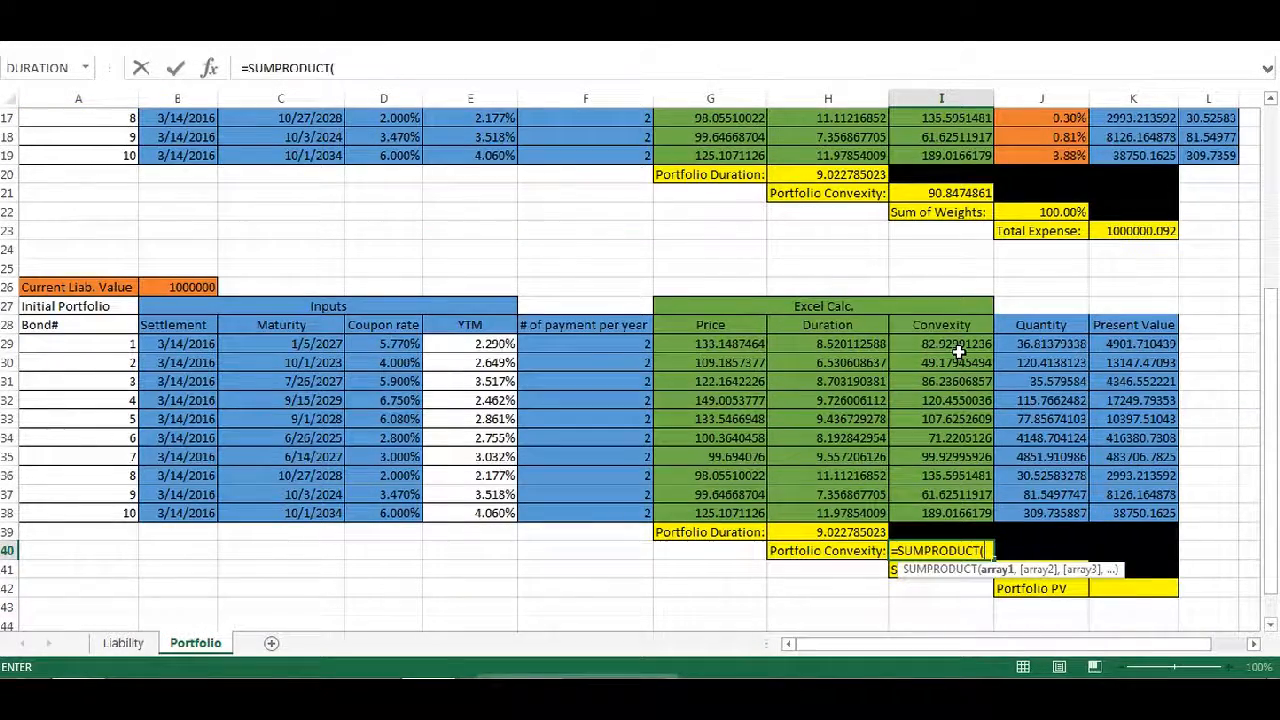
{"action": "left_click_drag", "start_coordinate": [951, 344], "coordinate": [943, 457]}
{"action": "type", "text": ","}
{"action": "scroll", "coordinate": [1060, 370], "scroll_direction": "up", "scroll_amount": 4}
{"action": "left_click_drag", "start_coordinate": [1052, 214], "coordinate": [1066, 383]}
{"action": "key", "text": "Return"}
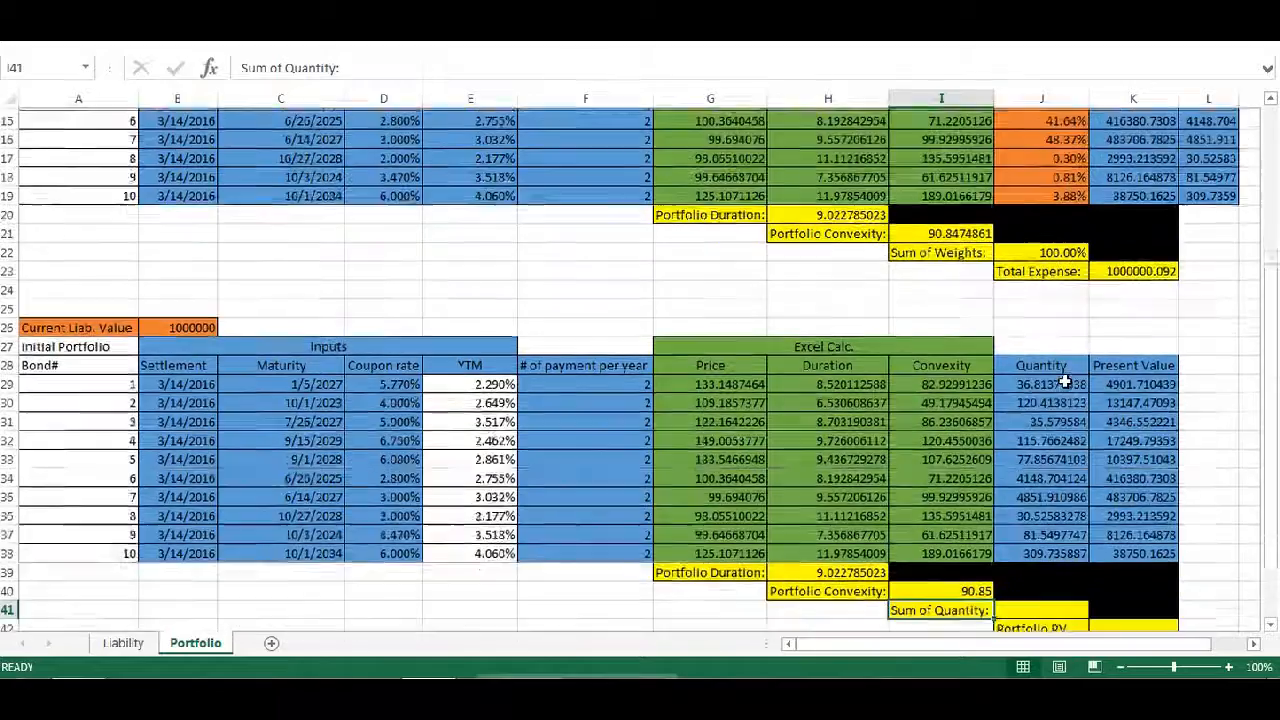
Step: Calculate the portfolio PV in K42 as the sum of the bonds' present values, =SUM(K29:K38)
{"action": "scroll", "coordinate": [1025, 555], "scroll_direction": "down", "scroll_amount": 1}
{"action": "left_click", "coordinate": [1025, 551]}
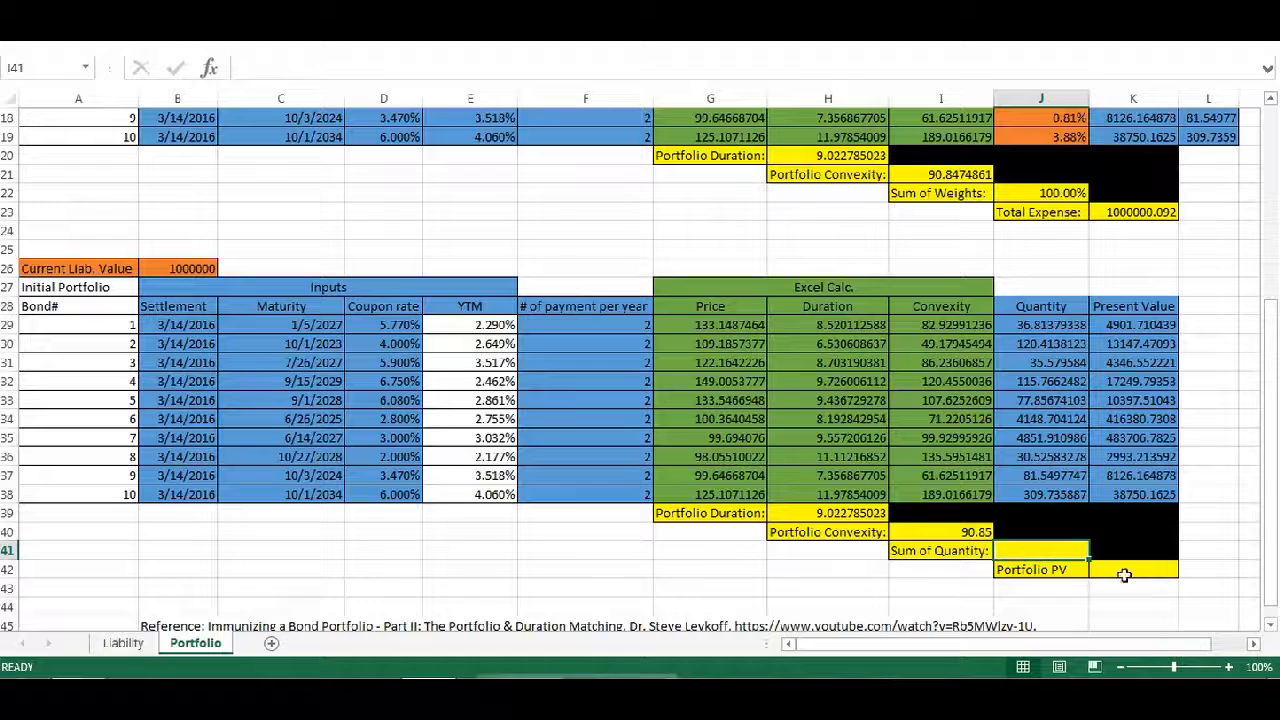
{"action": "left_click", "coordinate": [1131, 569]}
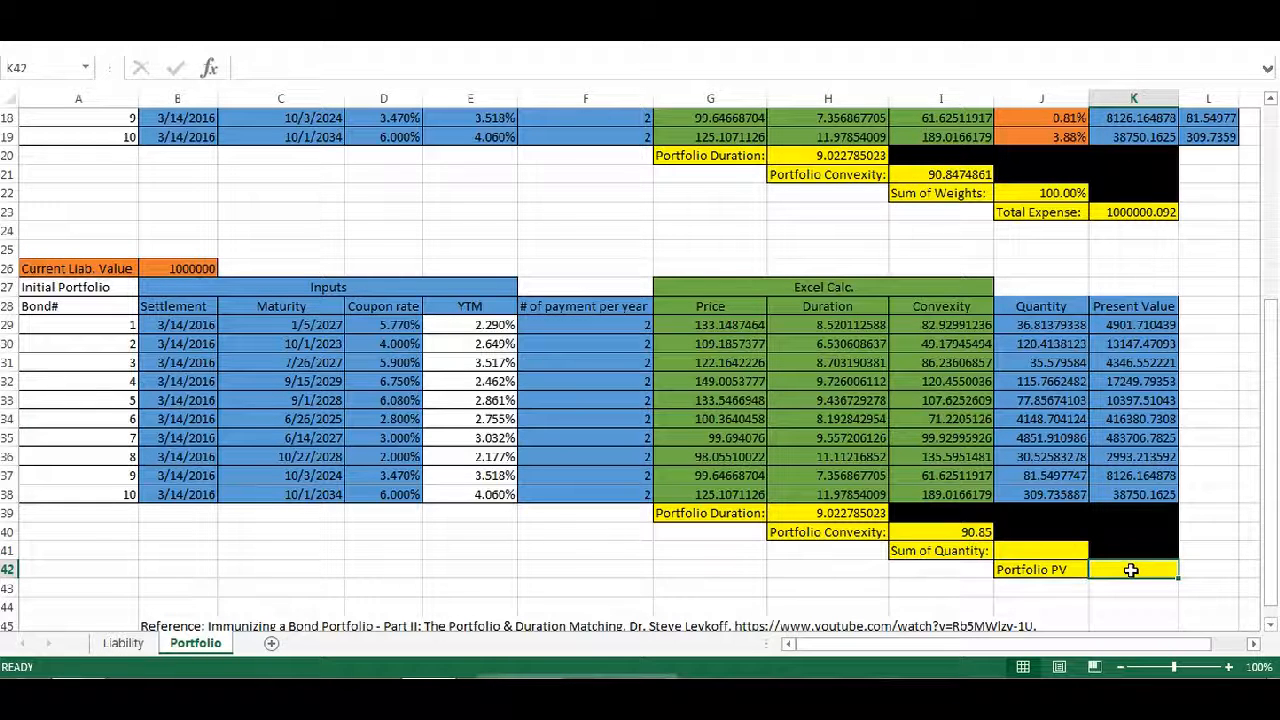
{"action": "type", "text": "="}
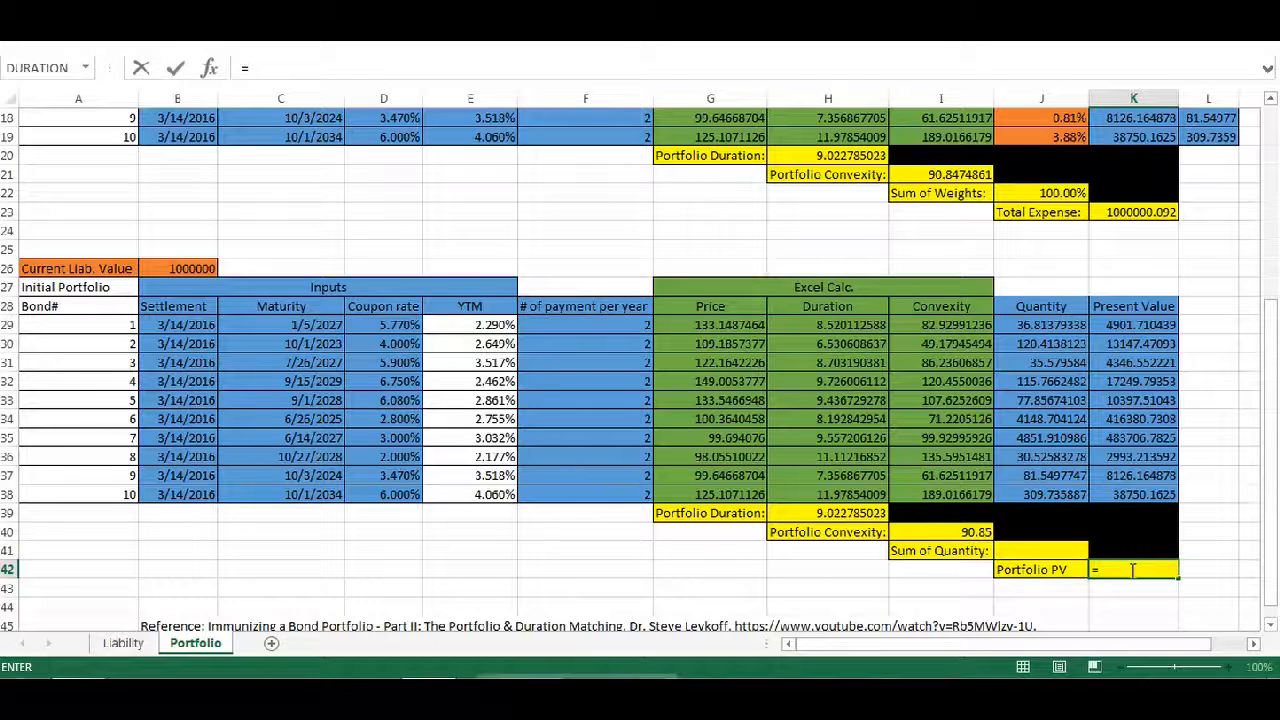
{"action": "key", "text": "Tab"}
{"action": "left_click", "coordinate": [1131, 569]}
{"action": "type", "text": "=sum"}
{"action": "key", "text": "Tab"}
{"action": "left_click_drag", "start_coordinate": [1134, 325], "coordinate": [1138, 492]}
{"action": "key", "text": "Return"}
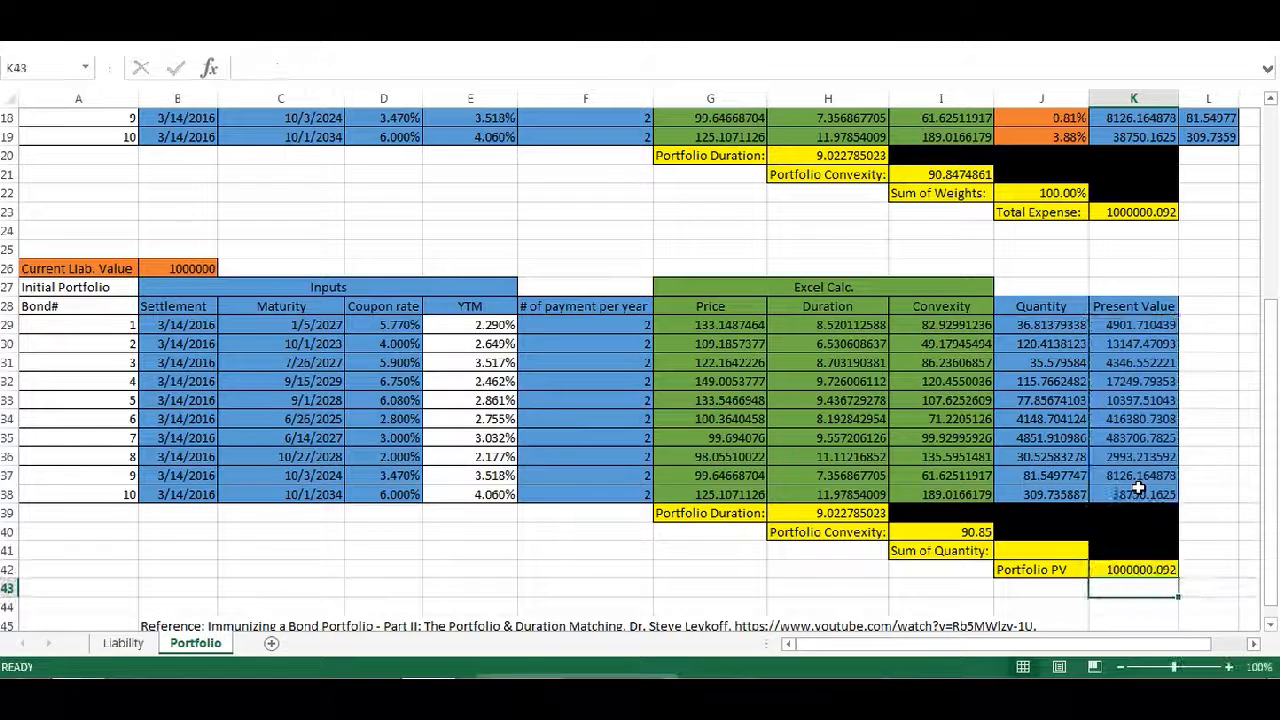
Step: Compare the portfolio PV in K42 with the current liability value in B26 and the Liability sheet, and check the difference formula in D4
{"action": "left_click", "coordinate": [1142, 569]}
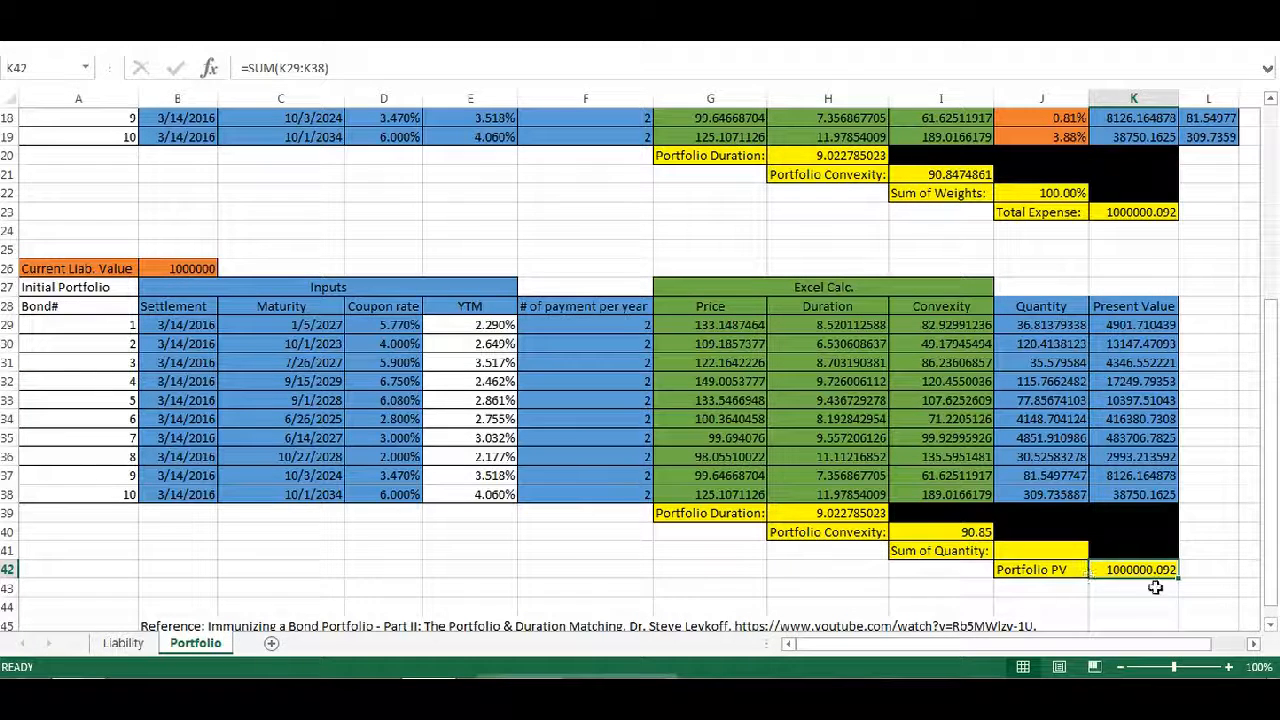
{"action": "left_click", "coordinate": [135, 645]}
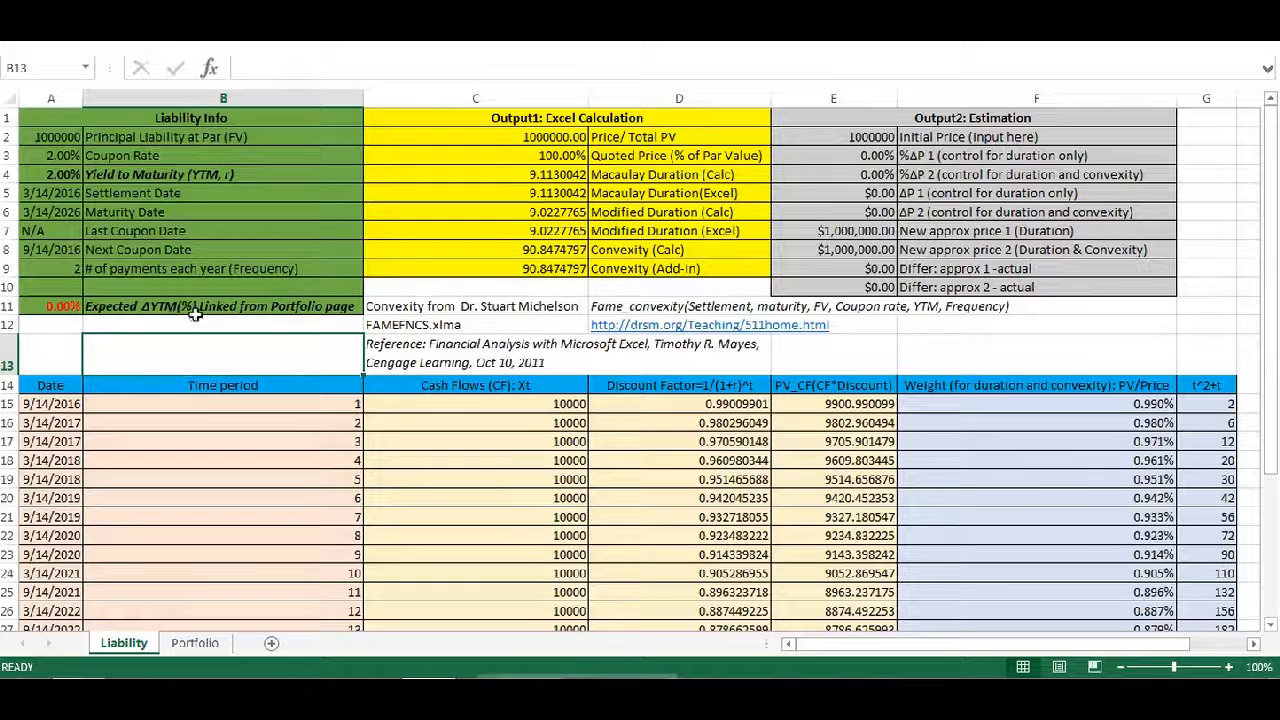
{"action": "left_click", "coordinate": [194, 643]}
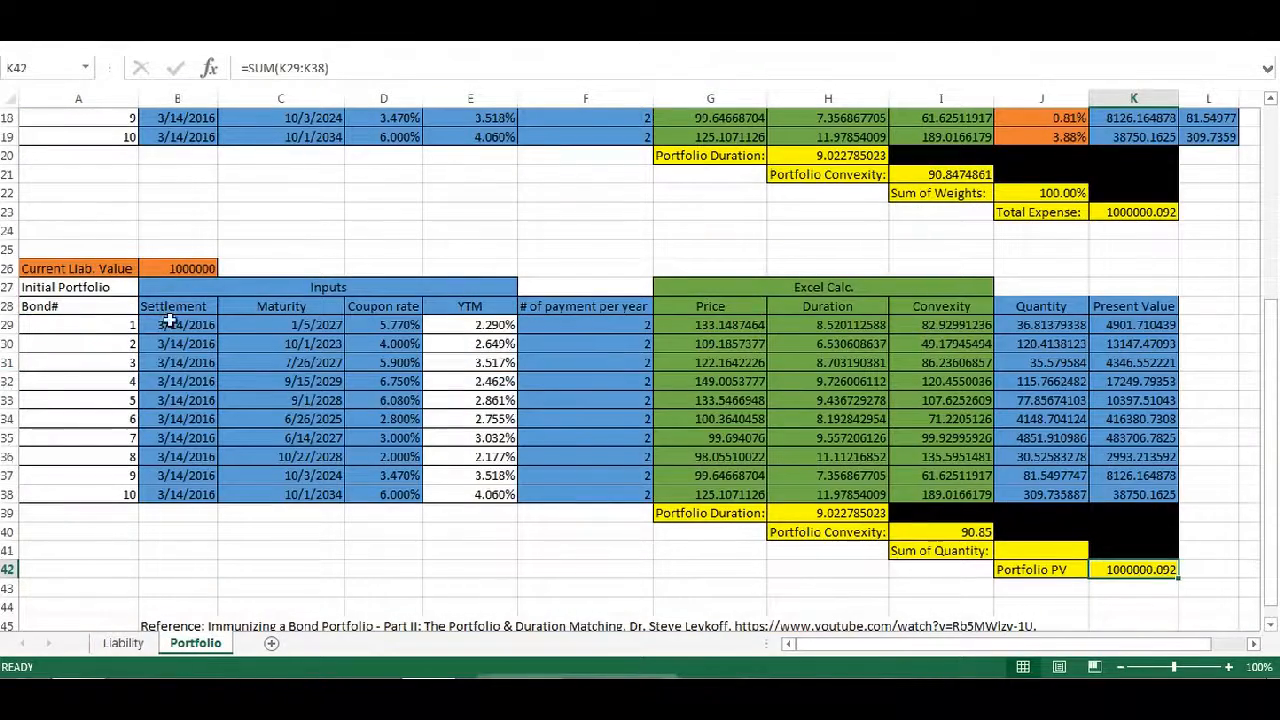
{"action": "left_click", "coordinate": [178, 268]}
{"action": "scroll", "coordinate": [178, 330], "scroll_direction": "up", "scroll_amount": 1}
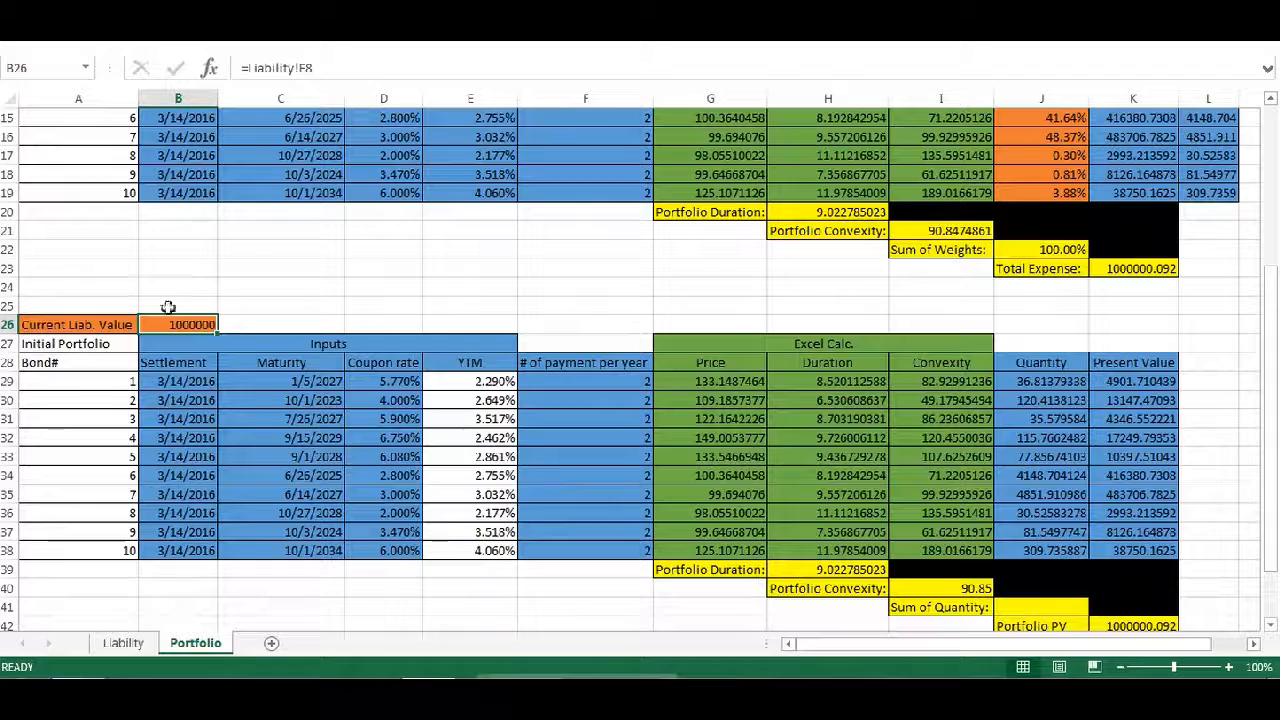
{"action": "left_click", "coordinate": [123, 643]}
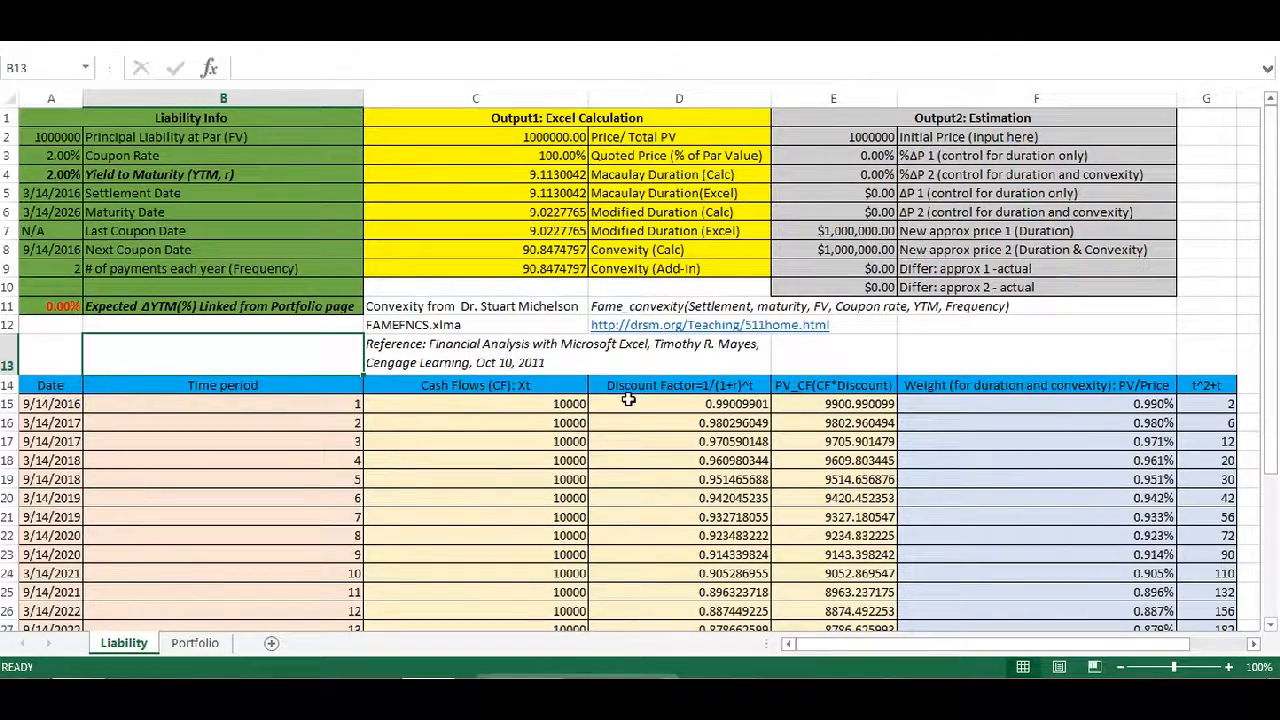
{"action": "left_click", "coordinate": [196, 643]}
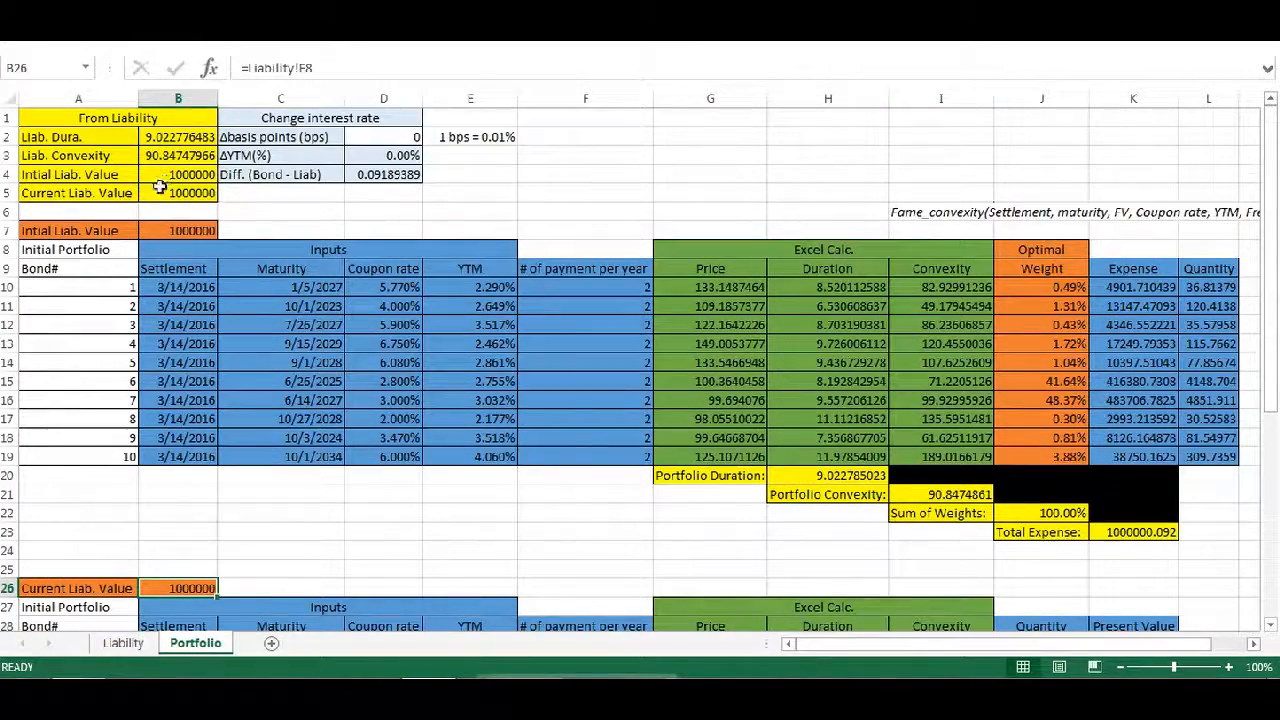
{"action": "scroll", "coordinate": [242, 216], "scroll_direction": "down", "scroll_amount": 5}
{"action": "scroll", "coordinate": [242, 216], "scroll_direction": "up", "scroll_amount": 1}
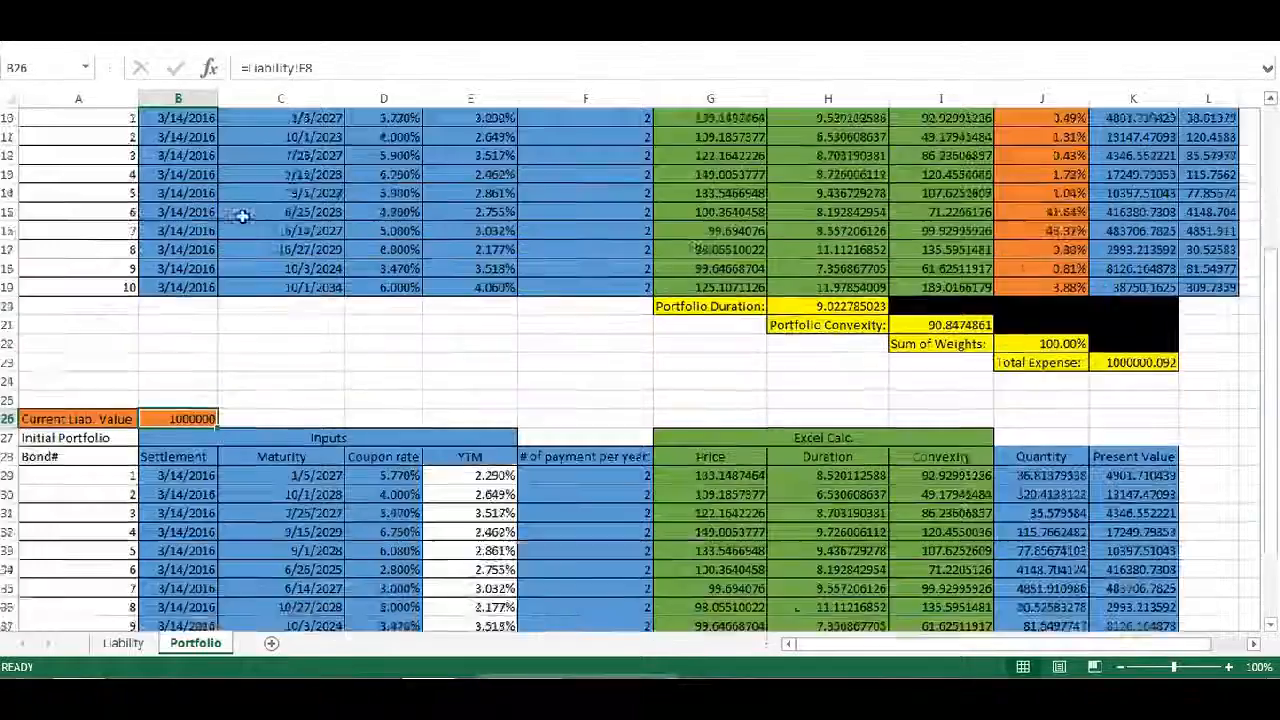
{"action": "scroll", "coordinate": [242, 216], "scroll_direction": "down", "scroll_amount": 2}
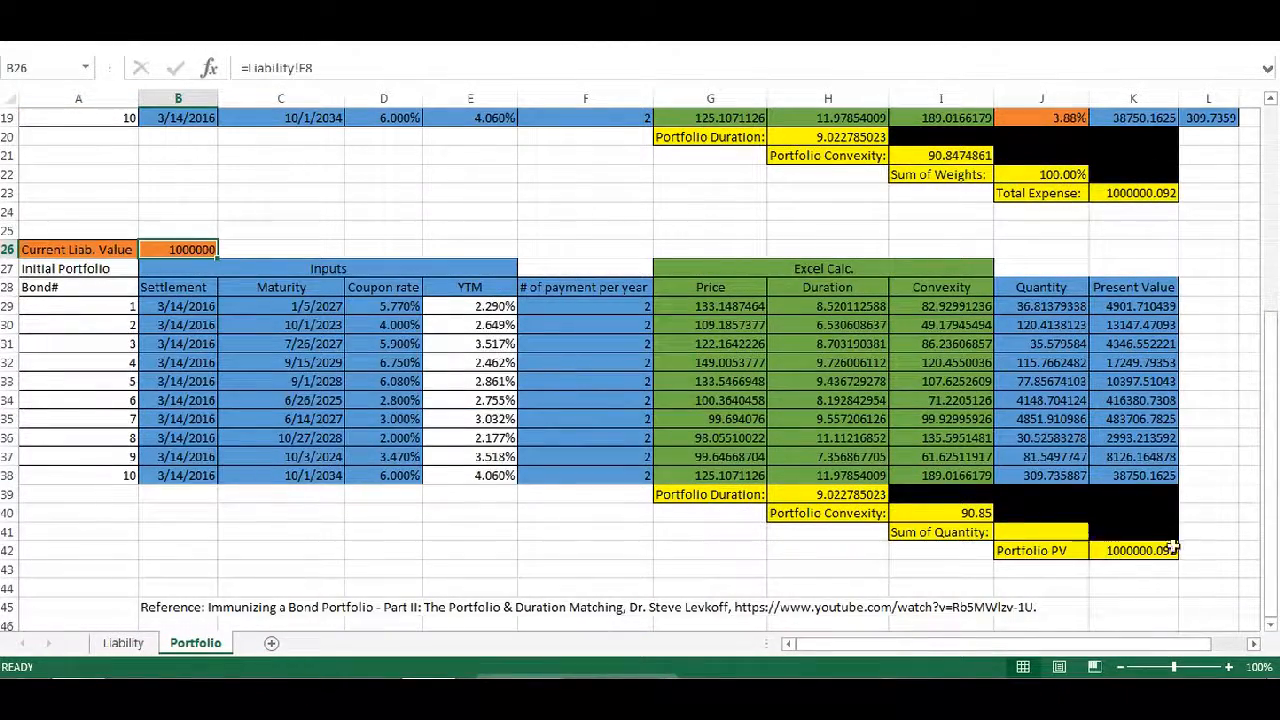
{"action": "scroll", "coordinate": [490, 312], "scroll_direction": "up", "scroll_amount": 6}
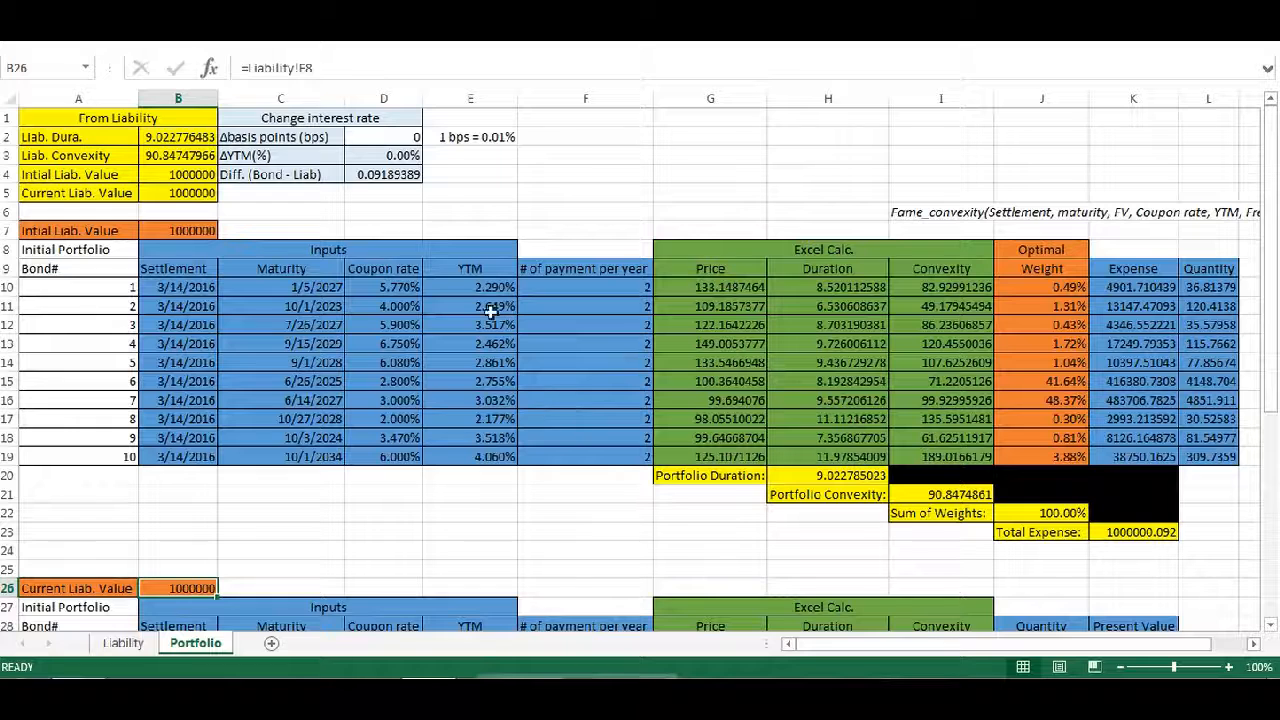
{"action": "left_click", "coordinate": [383, 174]}
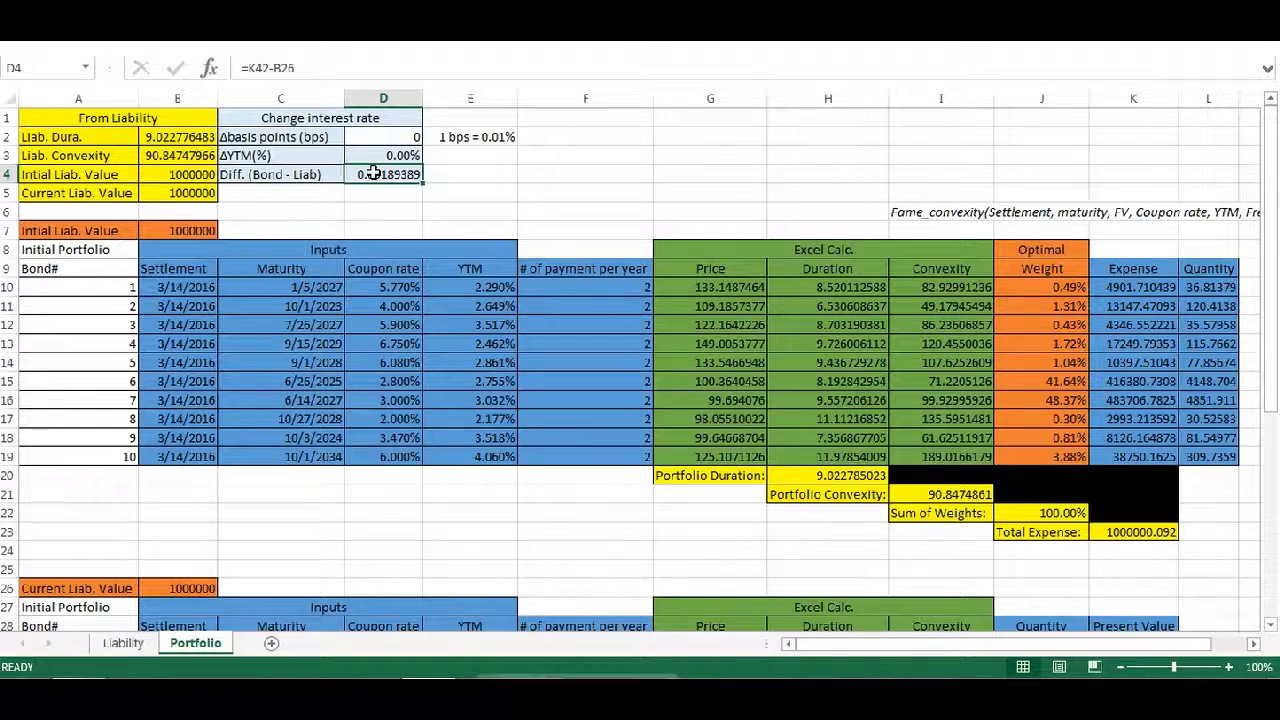
Step: Set the basis-point change in D2 to 50 and compare the portfolio PV in K42 with the current liability value and the D4 difference
{"action": "left_click", "coordinate": [394, 135]}
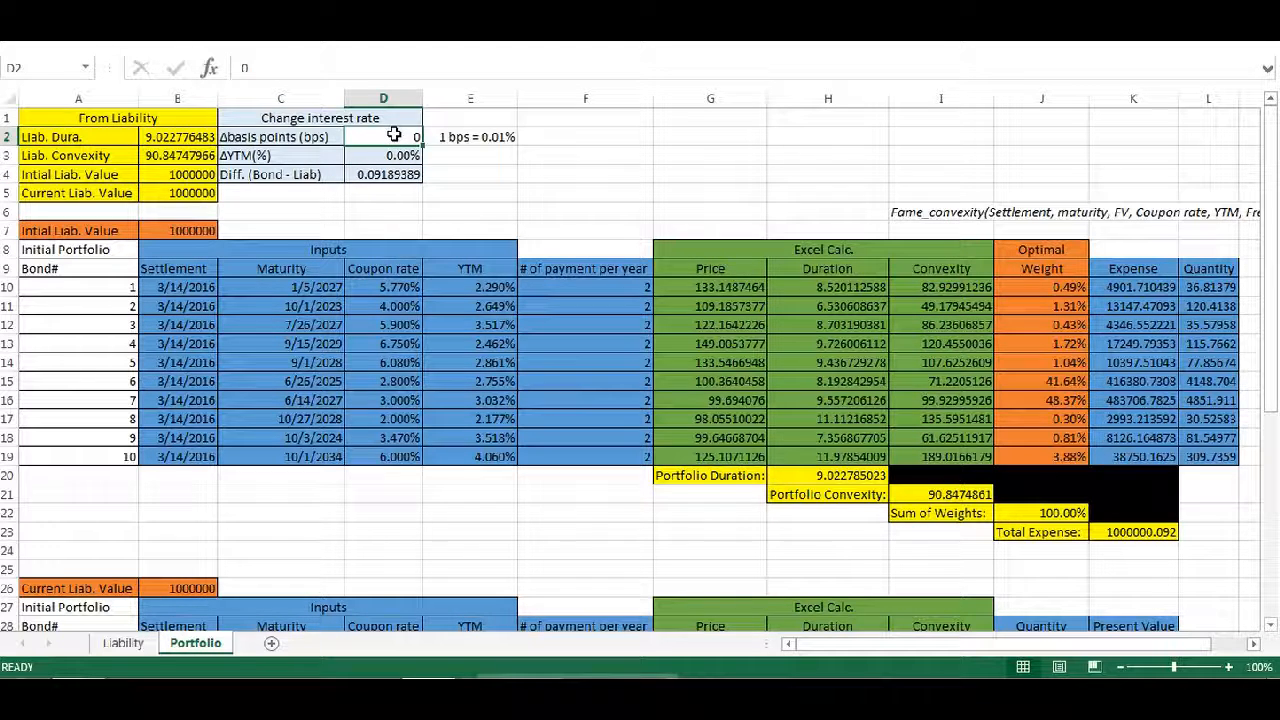
{"action": "type", "text": "50"}
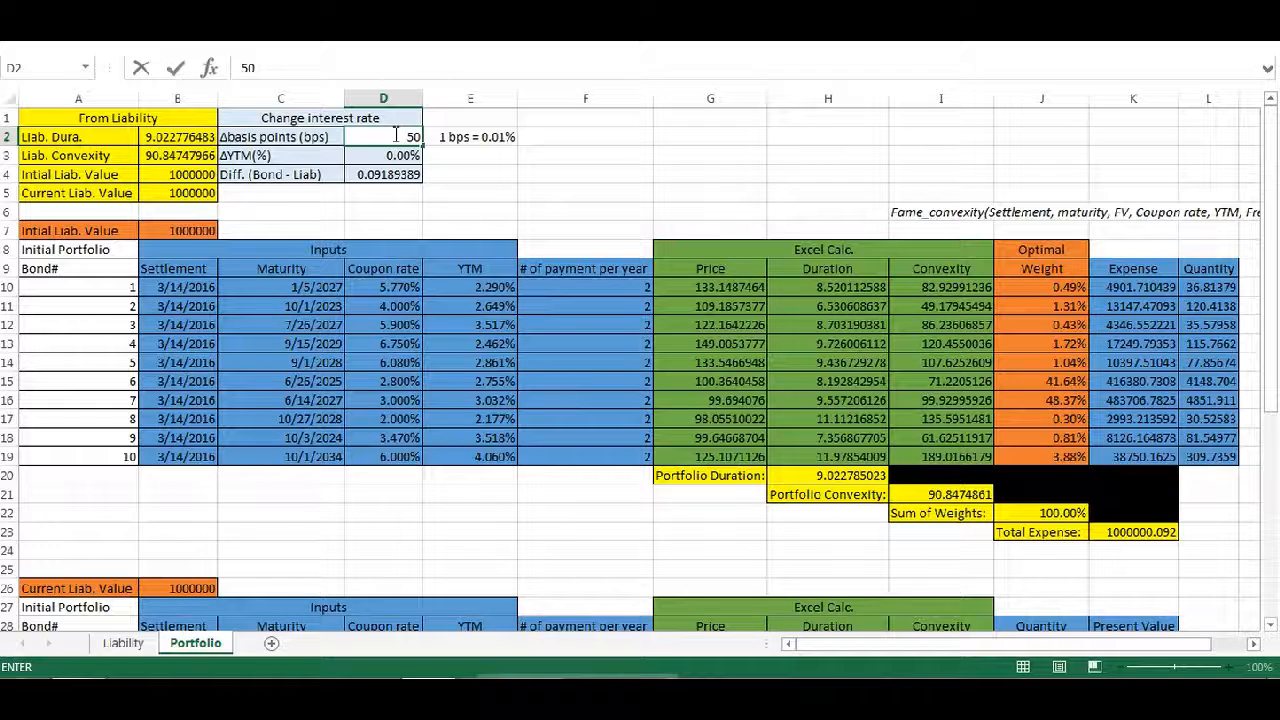
{"action": "key", "text": "Return"}
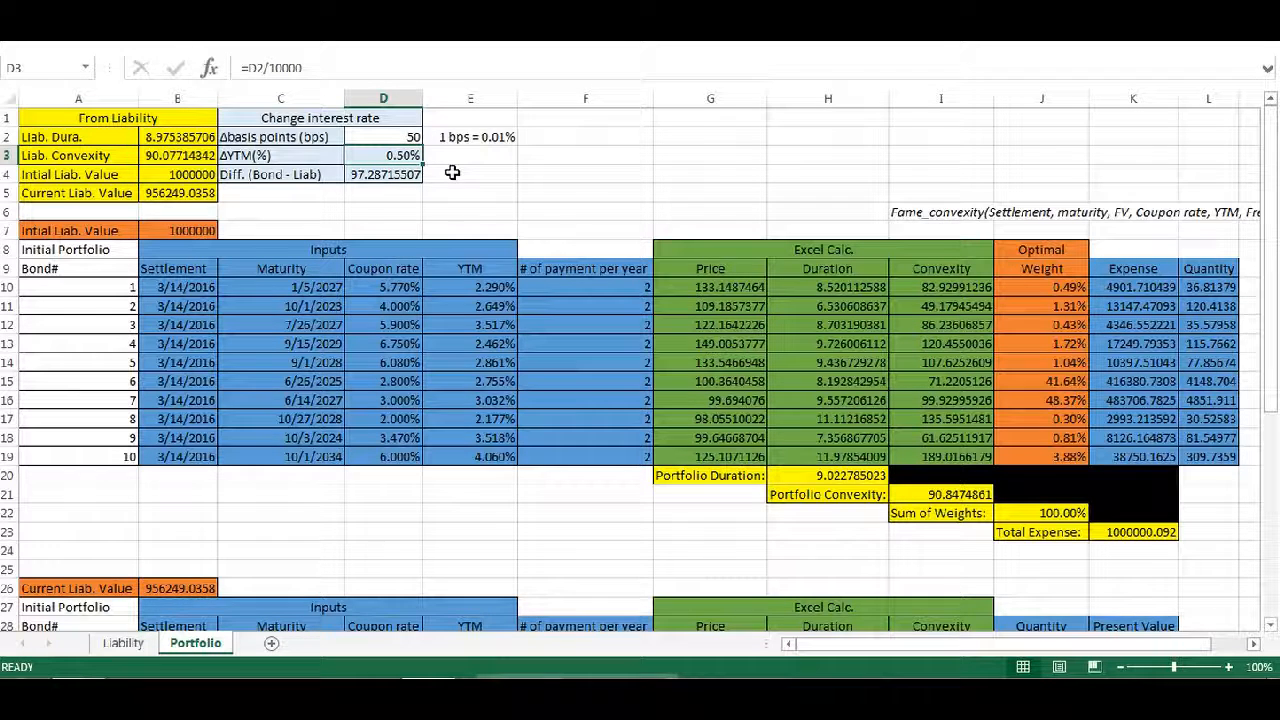
{"action": "scroll", "coordinate": [447, 175], "scroll_direction": "down", "scroll_amount": 4}
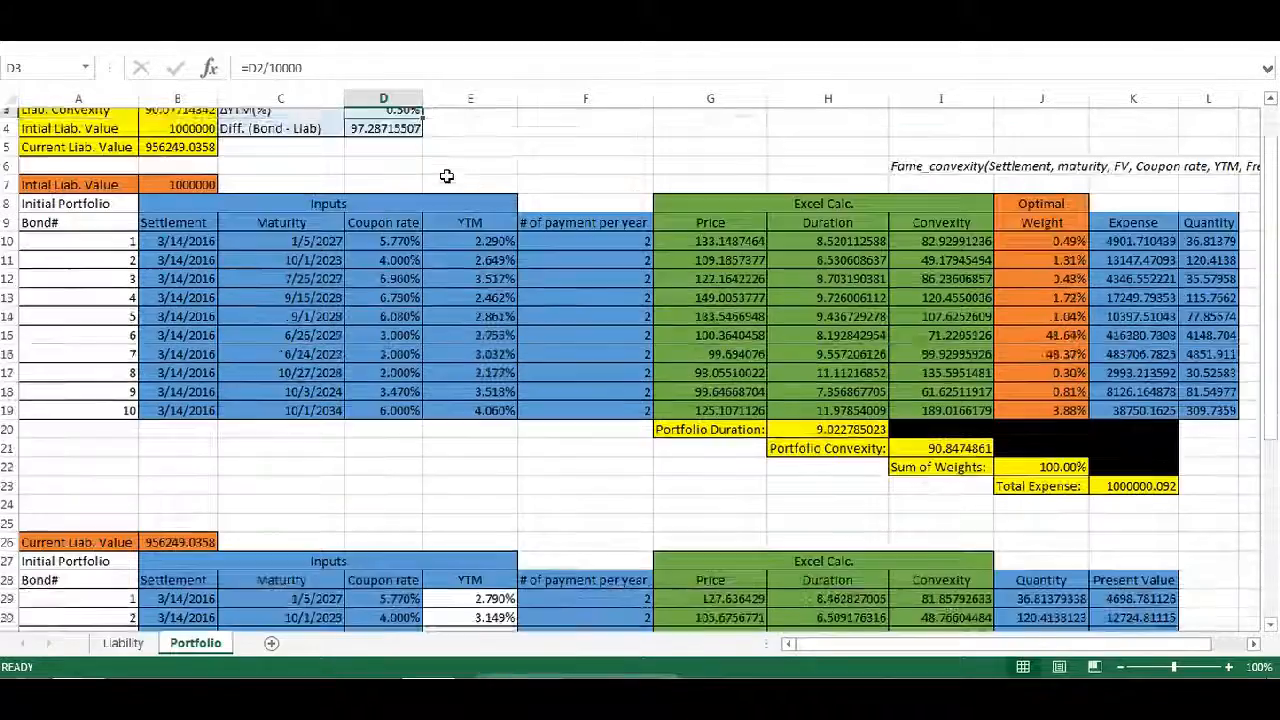
{"action": "scroll", "coordinate": [845, 508], "scroll_direction": "down", "scroll_amount": 3}
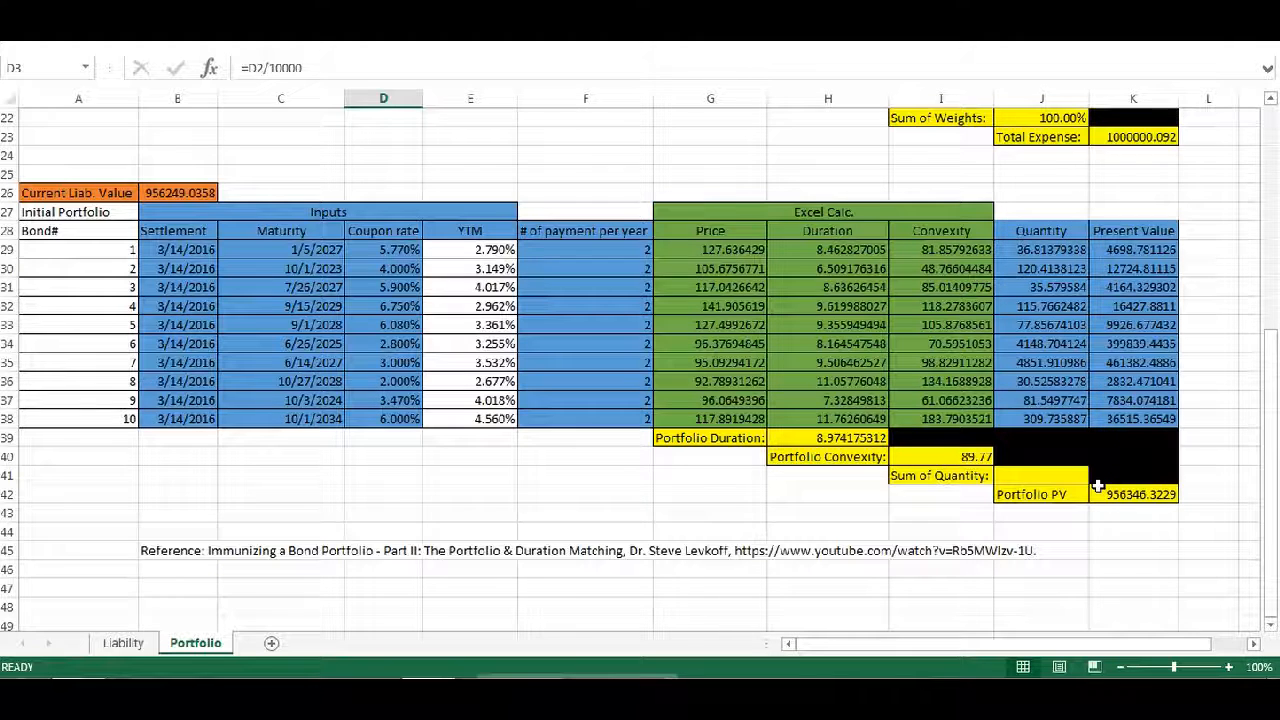
{"action": "scroll", "coordinate": [1097, 487], "scroll_direction": "up", "scroll_amount": 2}
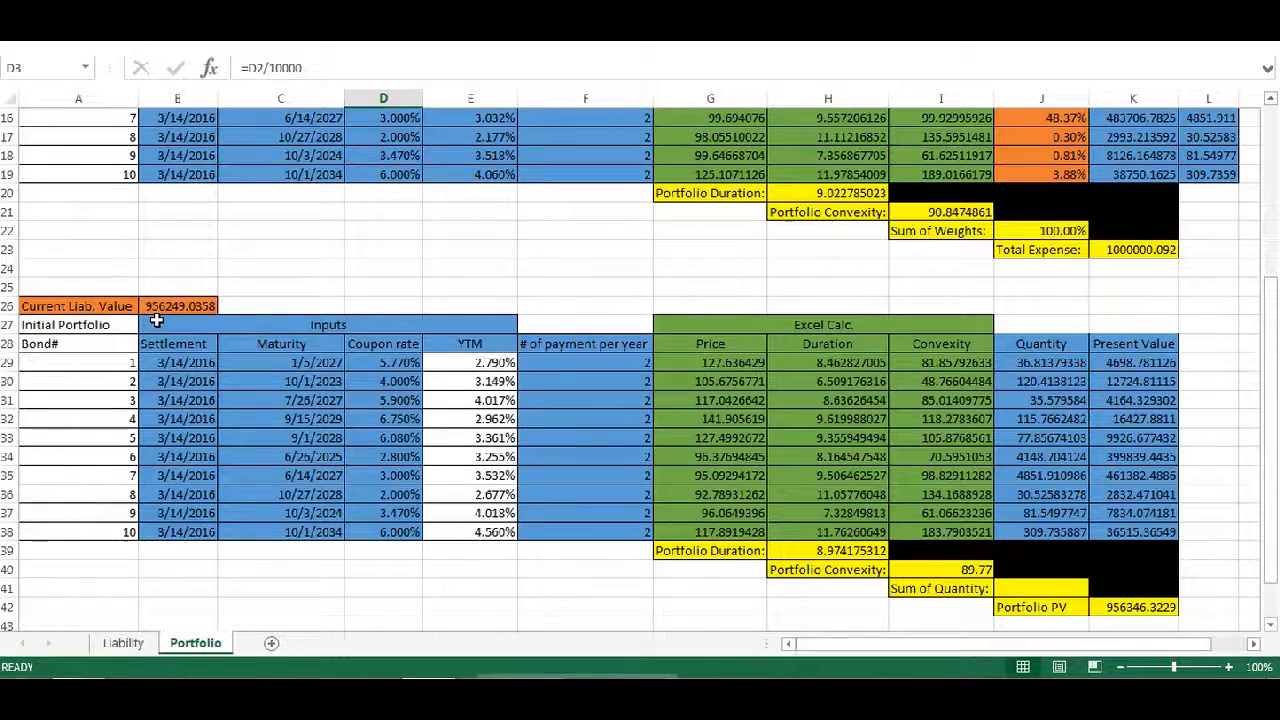
{"action": "scroll", "coordinate": [157, 320], "scroll_direction": "up", "scroll_amount": 5}
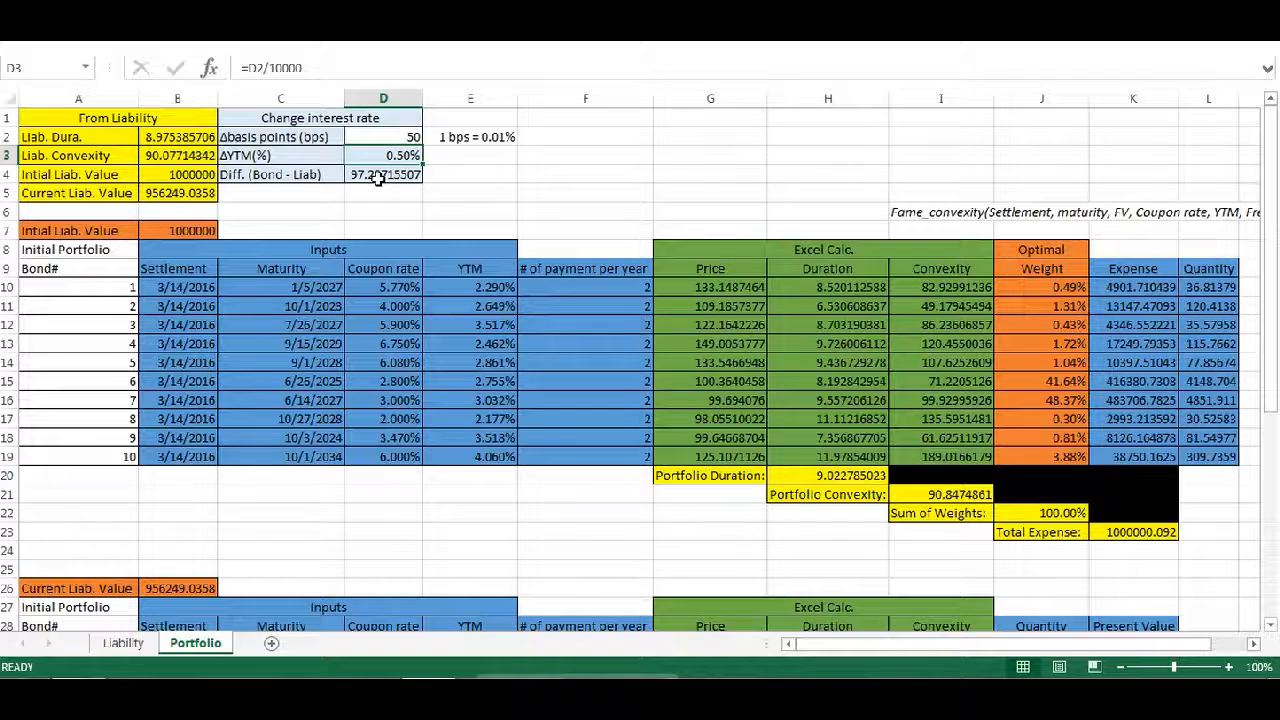
{"action": "left_click", "coordinate": [378, 176]}
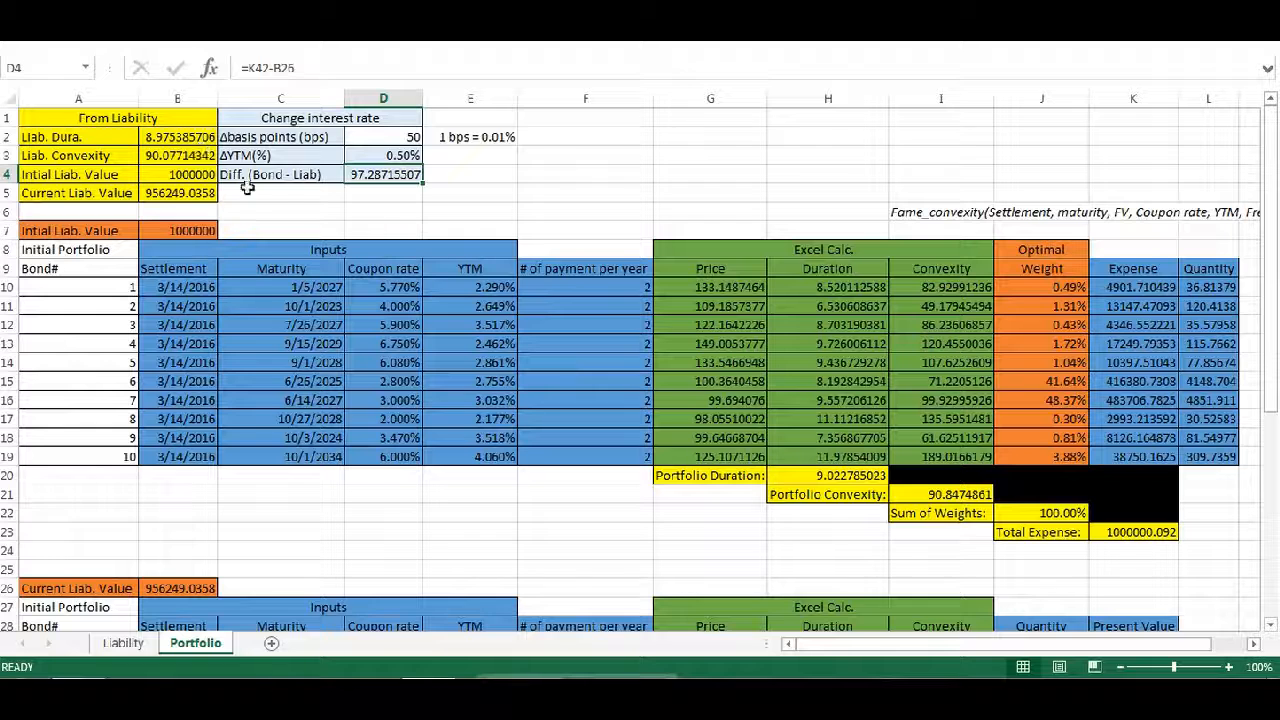
Step: Set the basis-point change in D2 to -50 and check the bond-liability difference in D4
{"action": "left_click", "coordinate": [401, 139]}
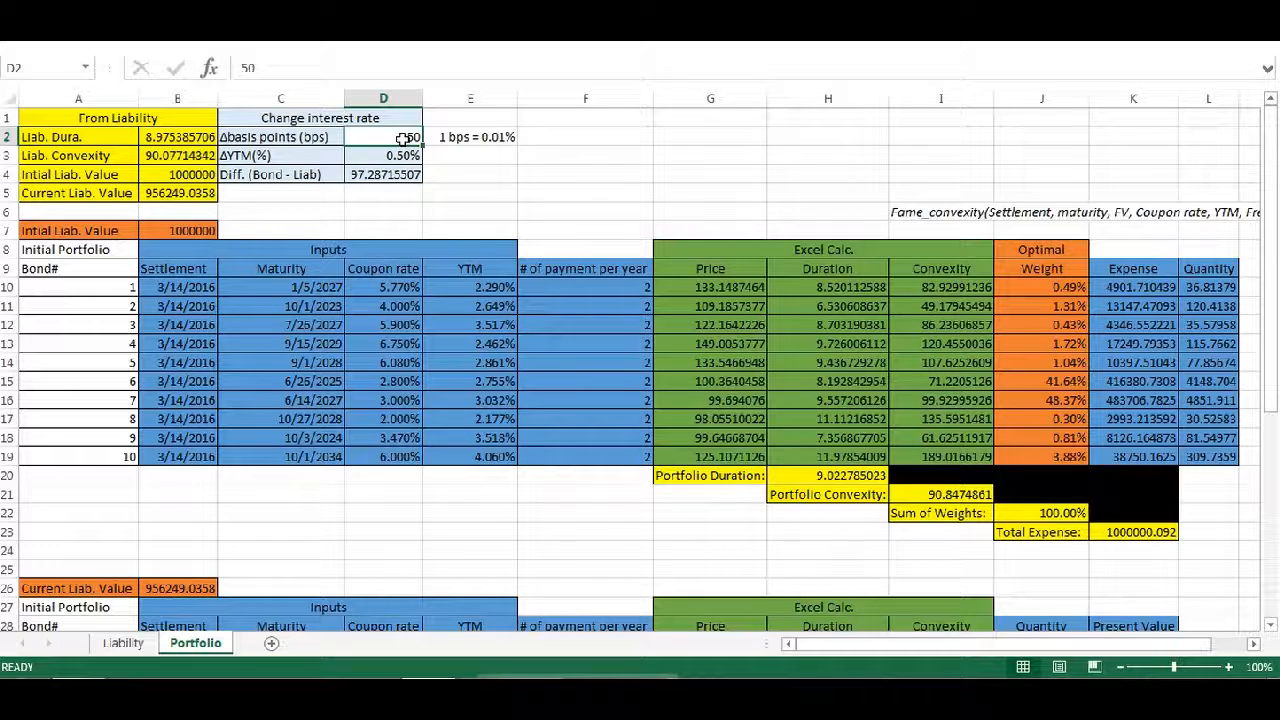
{"action": "type", "text": "-"}
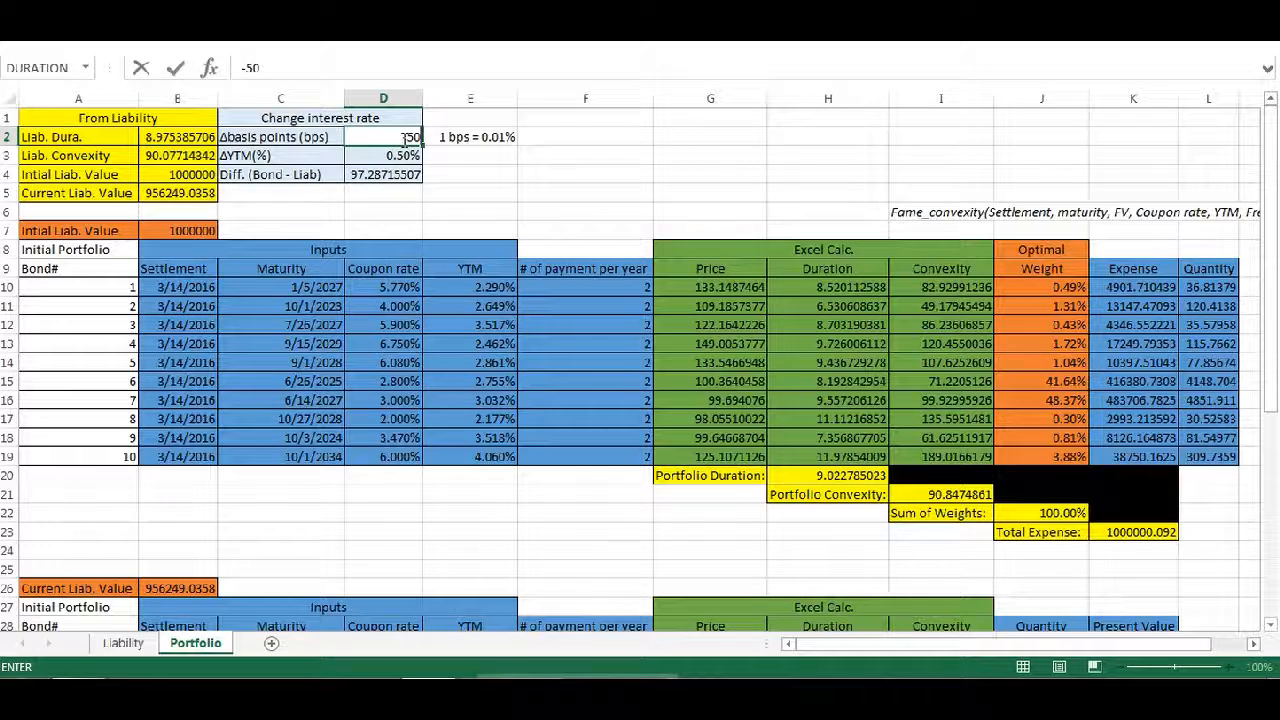
{"action": "type", "text": "50"}
{"action": "key", "text": "Return"}
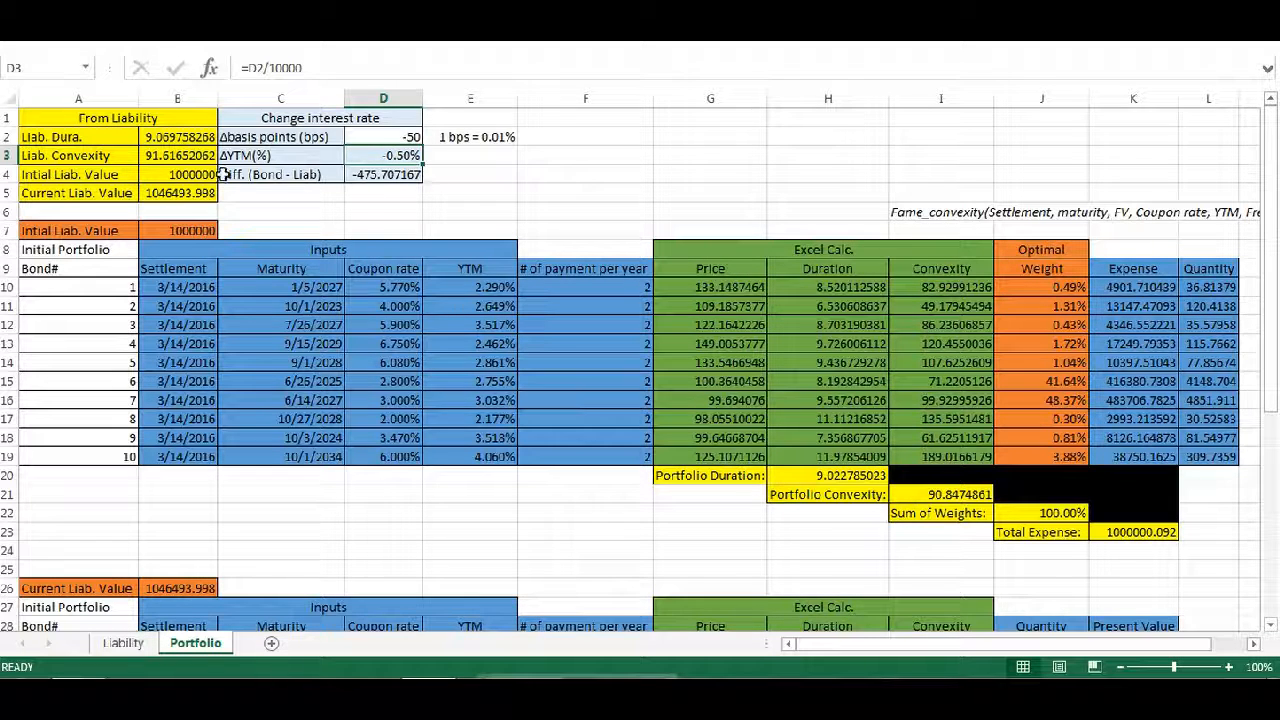
{"action": "left_click", "coordinate": [374, 180]}
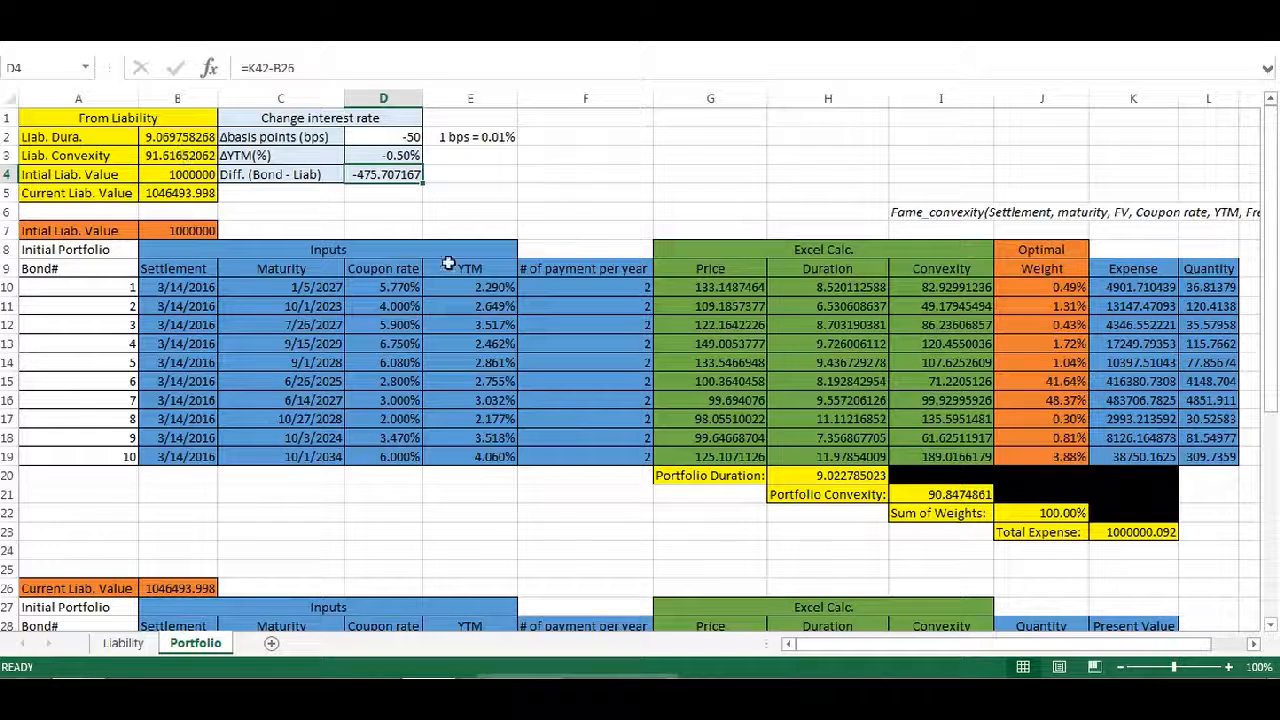
Step: Compare the liability duration in B2 with the current portfolio duration in H39
{"action": "left_click", "coordinate": [188, 137]}
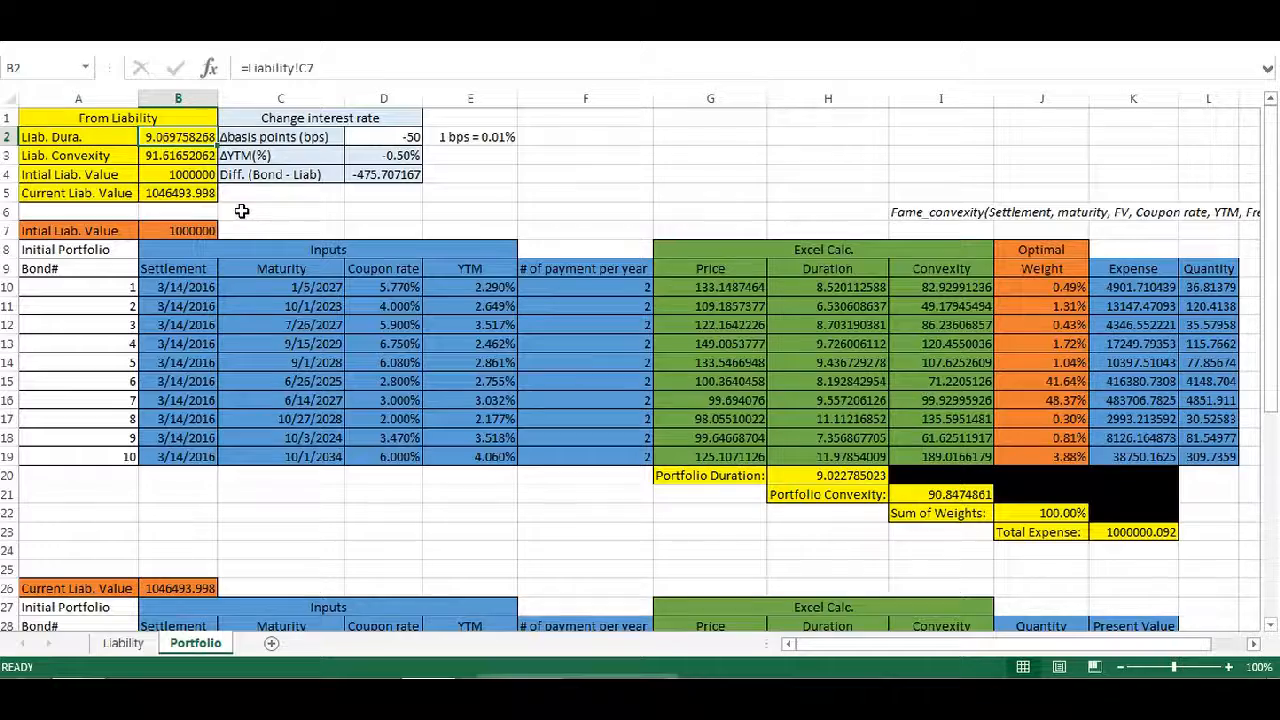
{"action": "scroll", "coordinate": [241, 211], "scroll_direction": "down", "scroll_amount": 3}
{"action": "scroll", "coordinate": [243, 209], "scroll_direction": "down", "scroll_amount": 5}
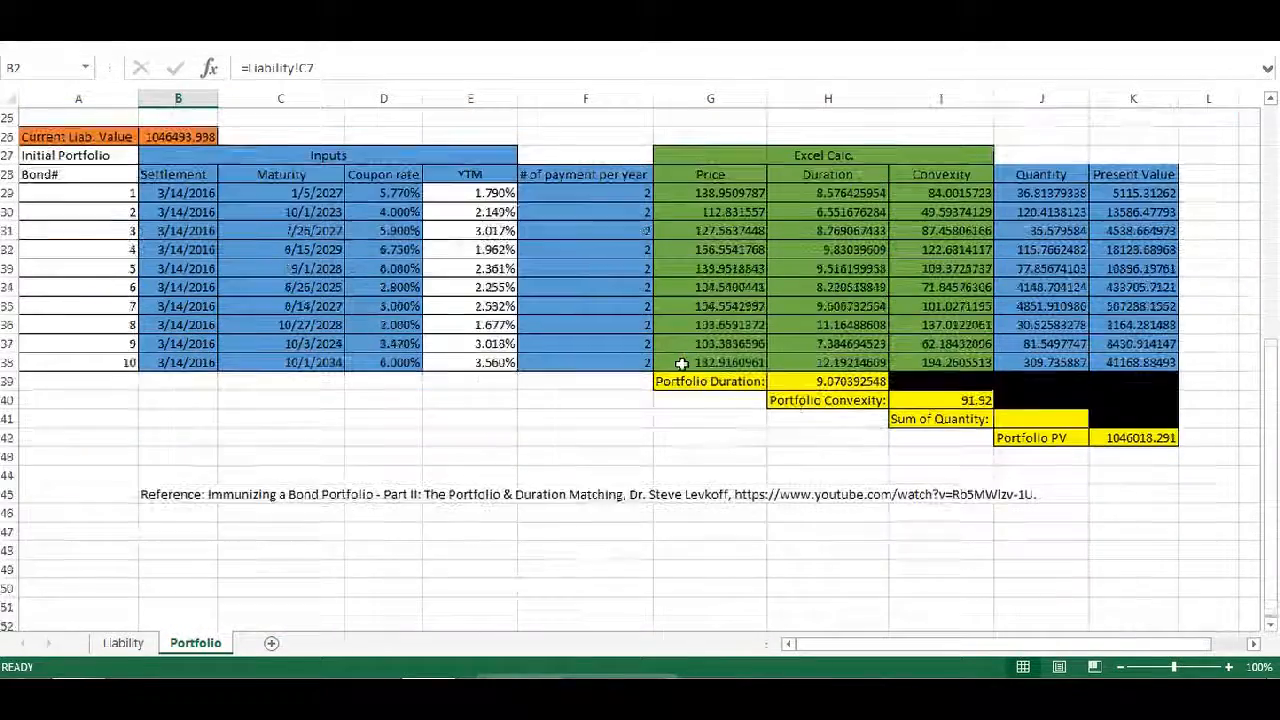
{"action": "left_click", "coordinate": [818, 384]}
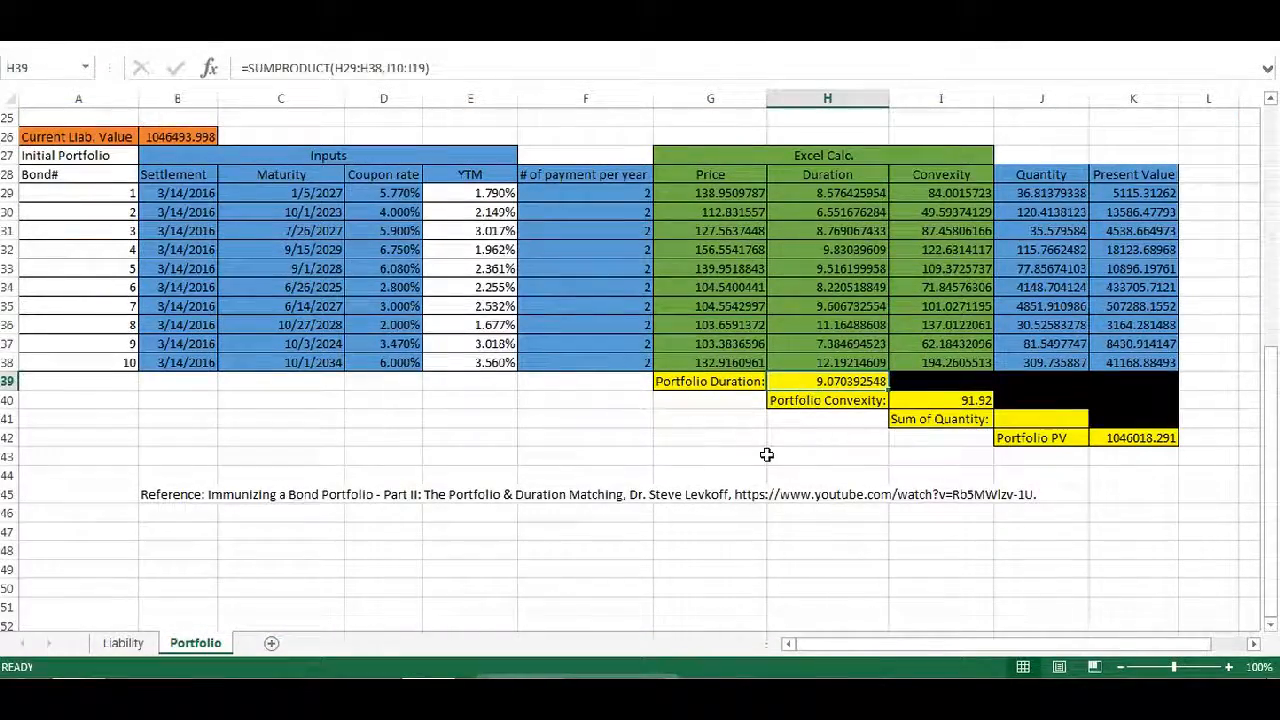
{"action": "scroll", "coordinate": [767, 455], "scroll_direction": "up", "scroll_amount": 2}
{"action": "scroll", "coordinate": [767, 455], "scroll_direction": "down", "scroll_amount": 2}
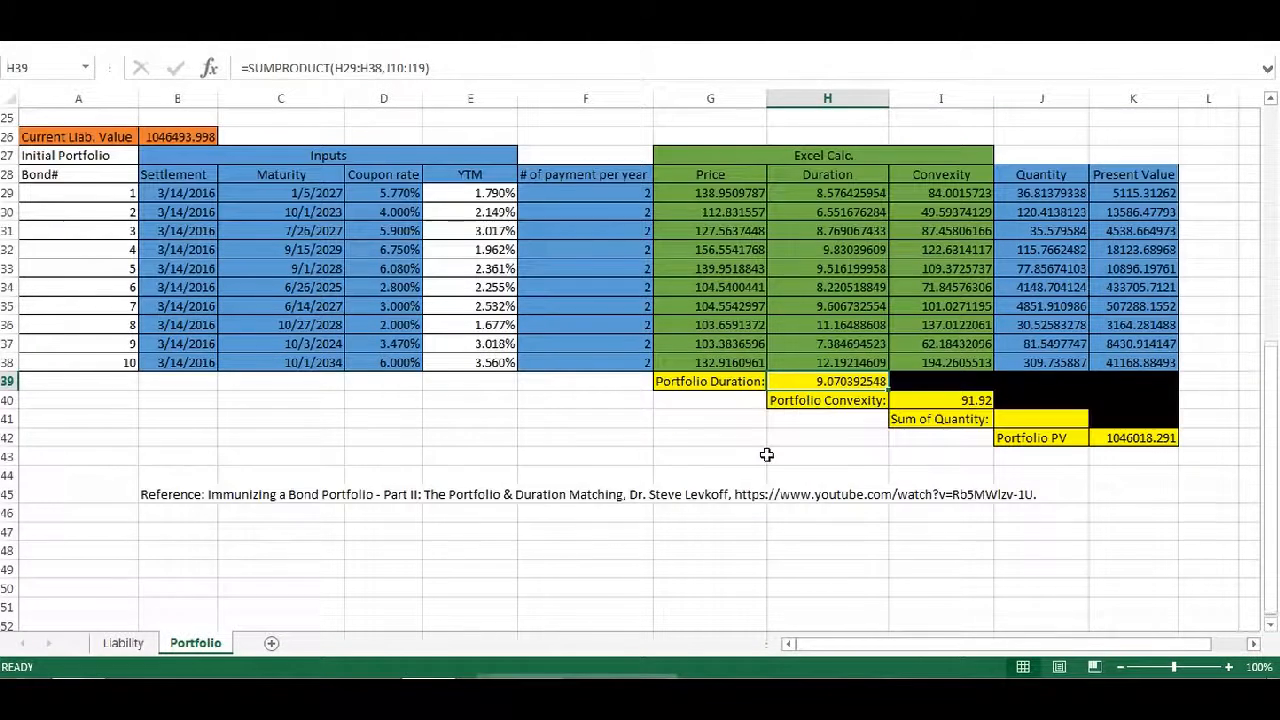
Step: Show the current portfolio convexity in I40 with six decimal places
{"action": "left_click", "coordinate": [945, 404]}
{"action": "left_click", "coordinate": [98, 46]}
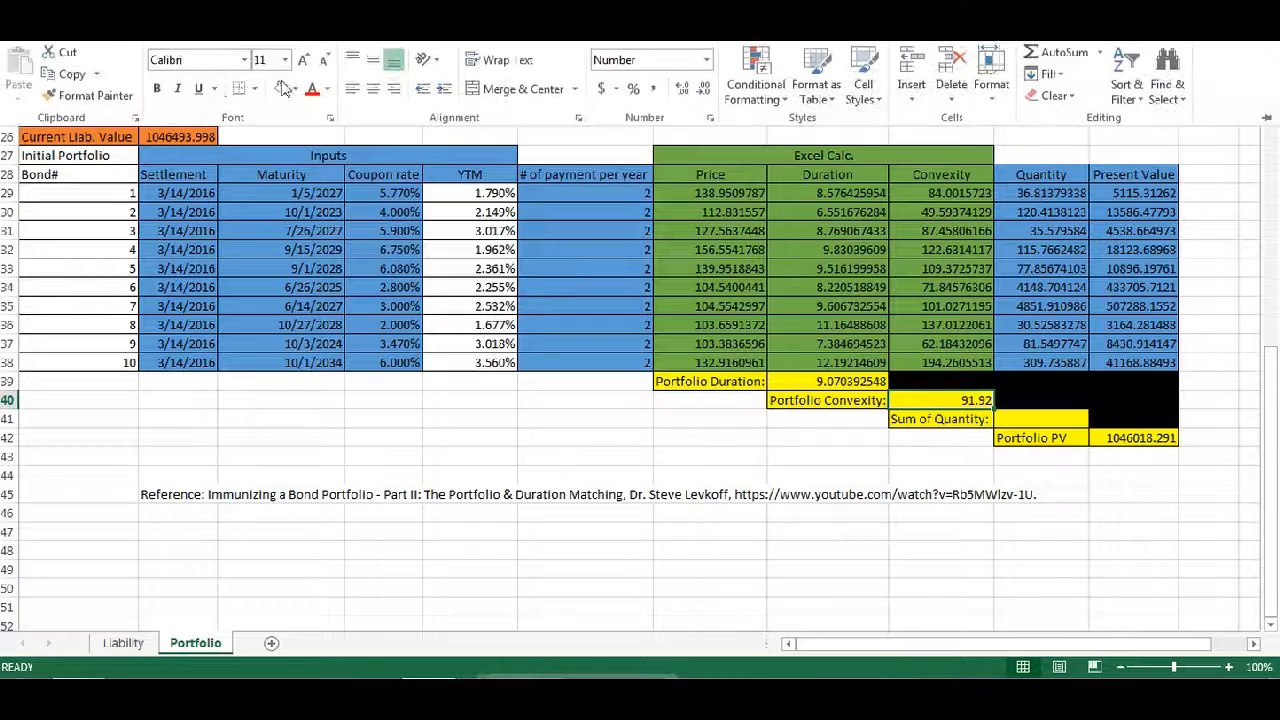
{"action": "left_click", "coordinate": [681, 90]}
{"action": "left_click", "coordinate": [681, 90]}
{"action": "left_click", "coordinate": [681, 90]}
{"action": "left_click", "coordinate": [681, 90]}
{"action": "left_click", "coordinate": [618, 416]}
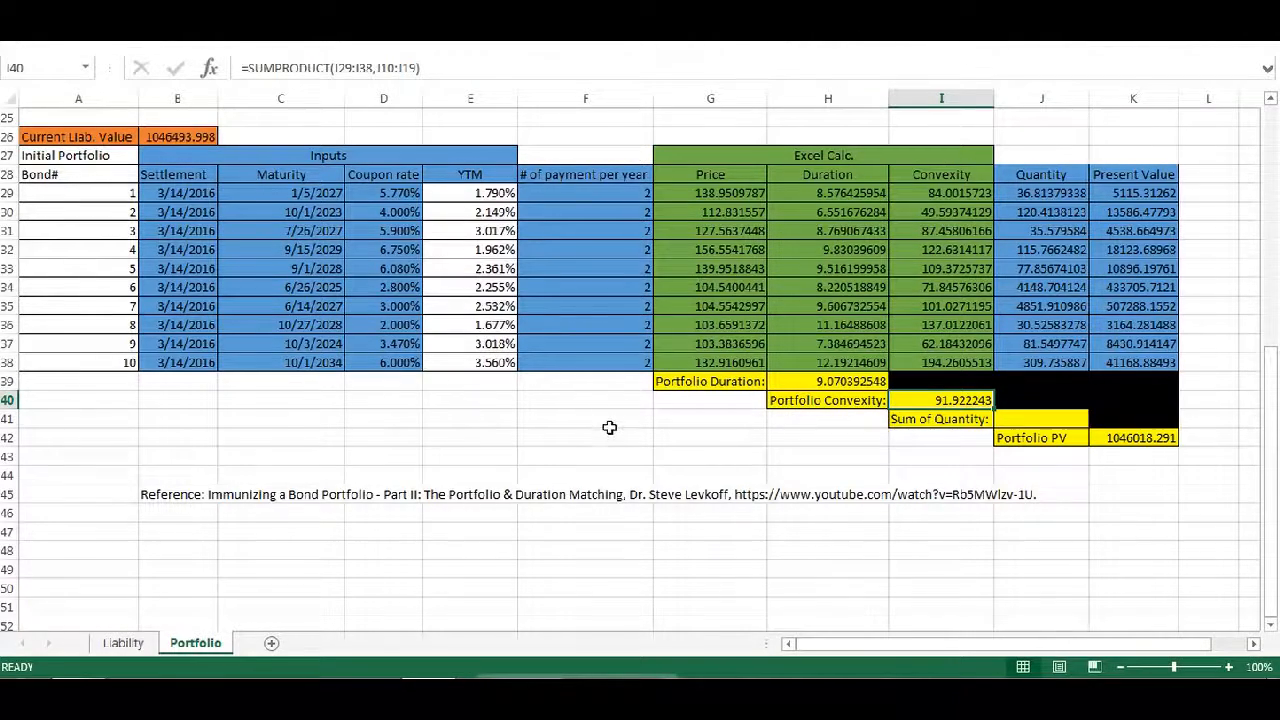
Step: Check the liability convexity in B3 against the portfolio convexity, and review the rate change in D2 and the difference in D4
{"action": "scroll", "coordinate": [610, 420], "scroll_direction": "up", "scroll_amount": 8}
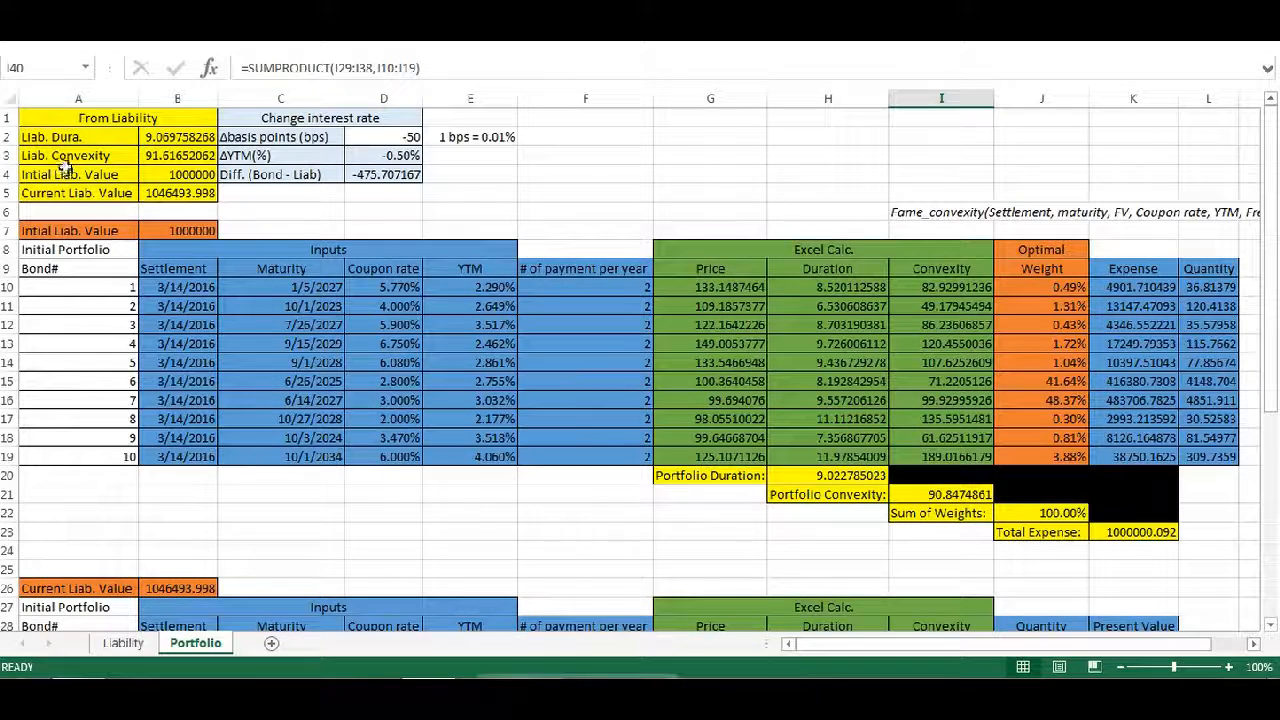
{"action": "left_click", "coordinate": [64, 160]}
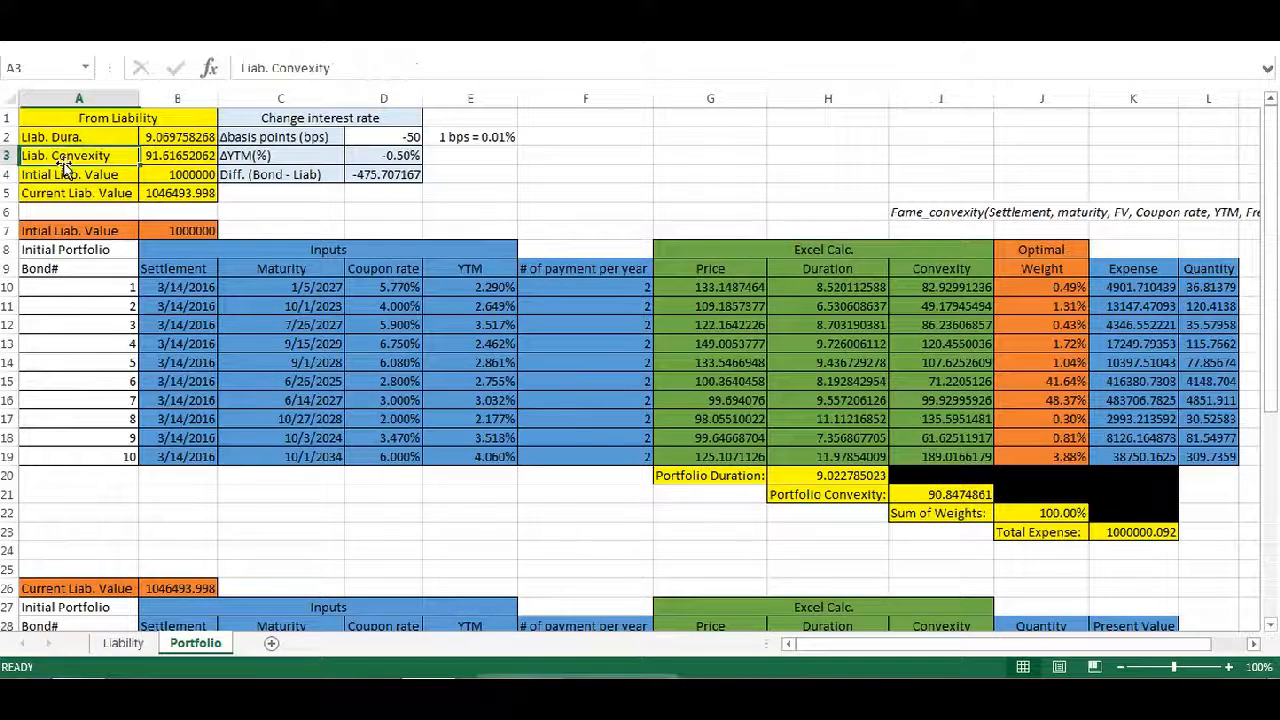
{"action": "left_click", "coordinate": [161, 158]}
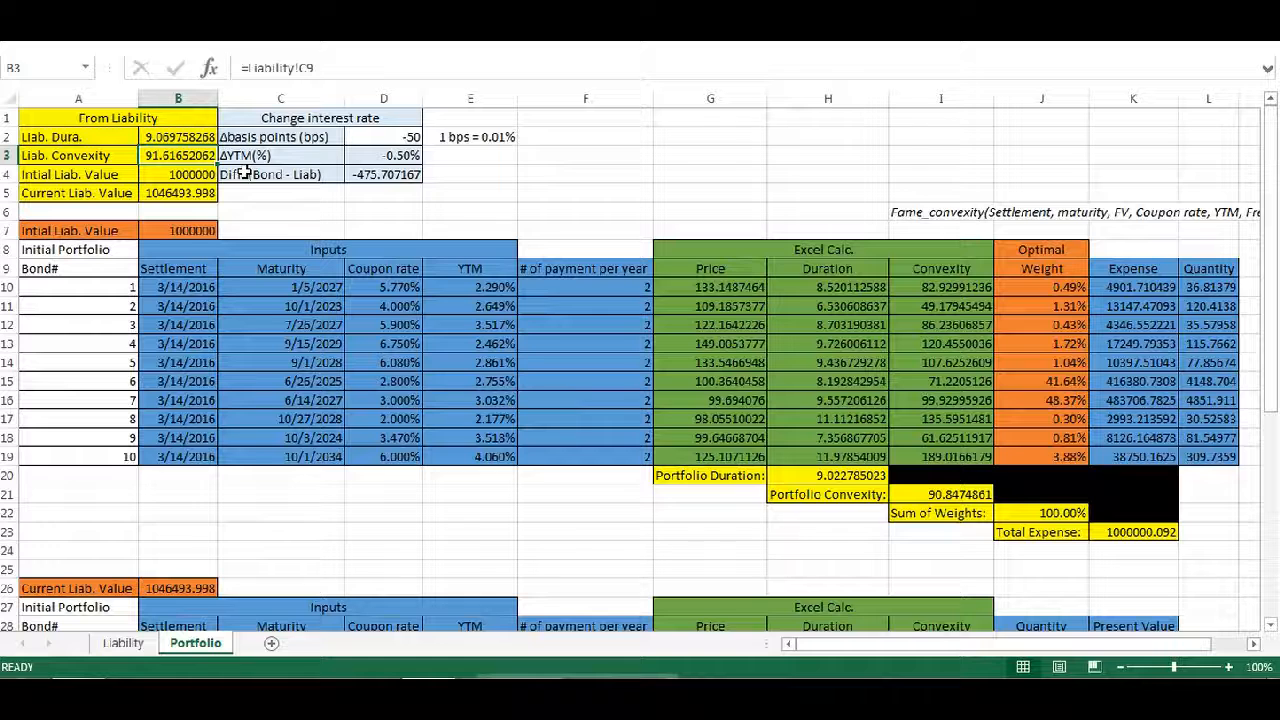
{"action": "left_click", "coordinate": [393, 138]}
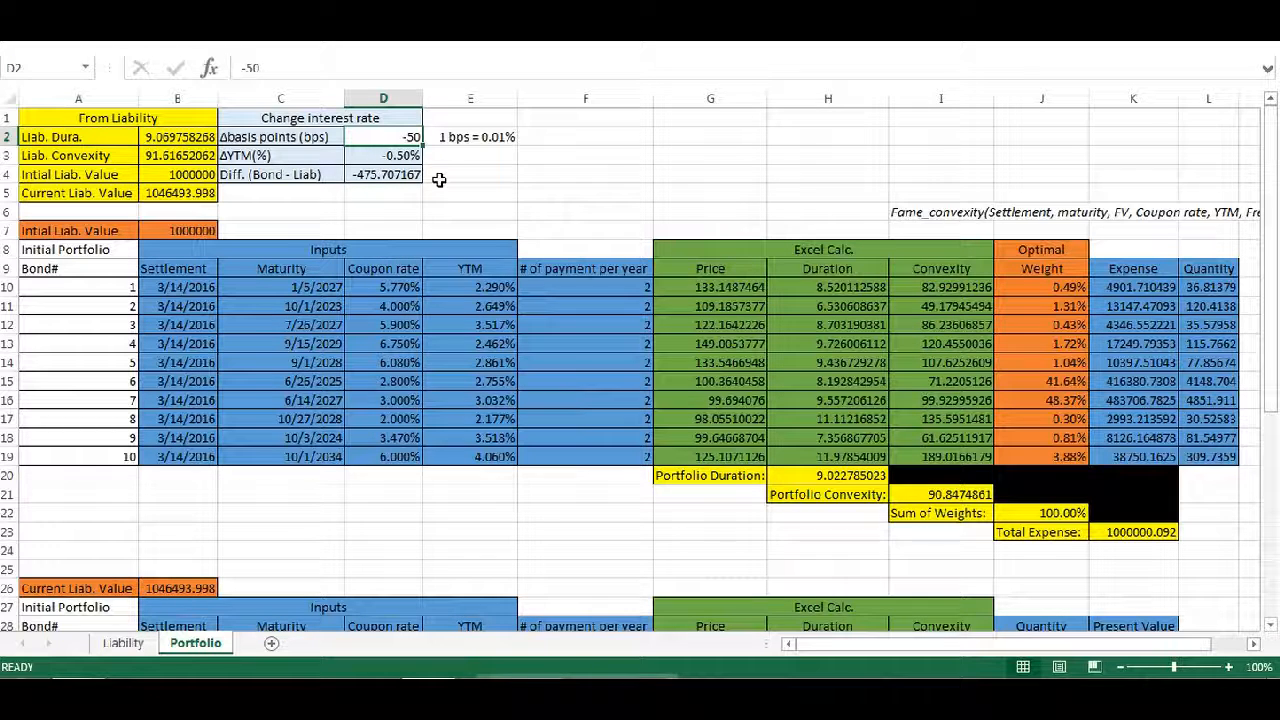
{"action": "left_click", "coordinate": [380, 176]}
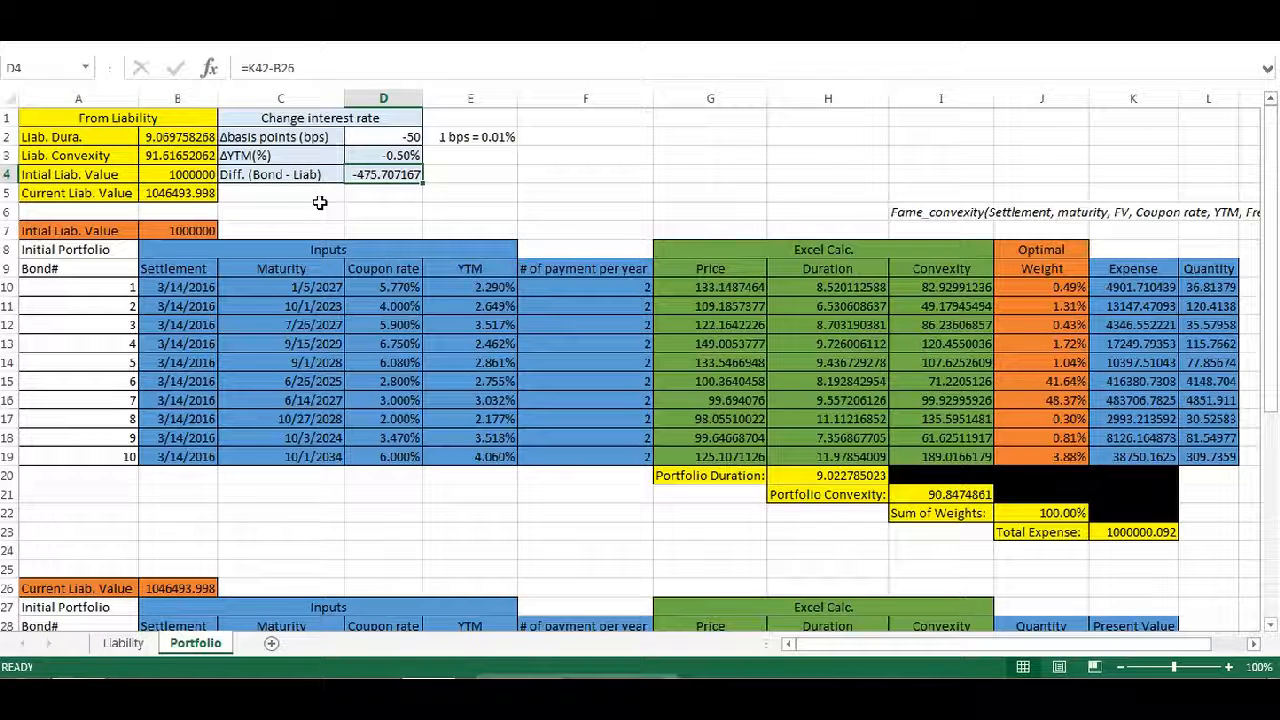
{"action": "left_click_drag", "start_coordinate": [322, 200], "coordinate": [323, 203]}
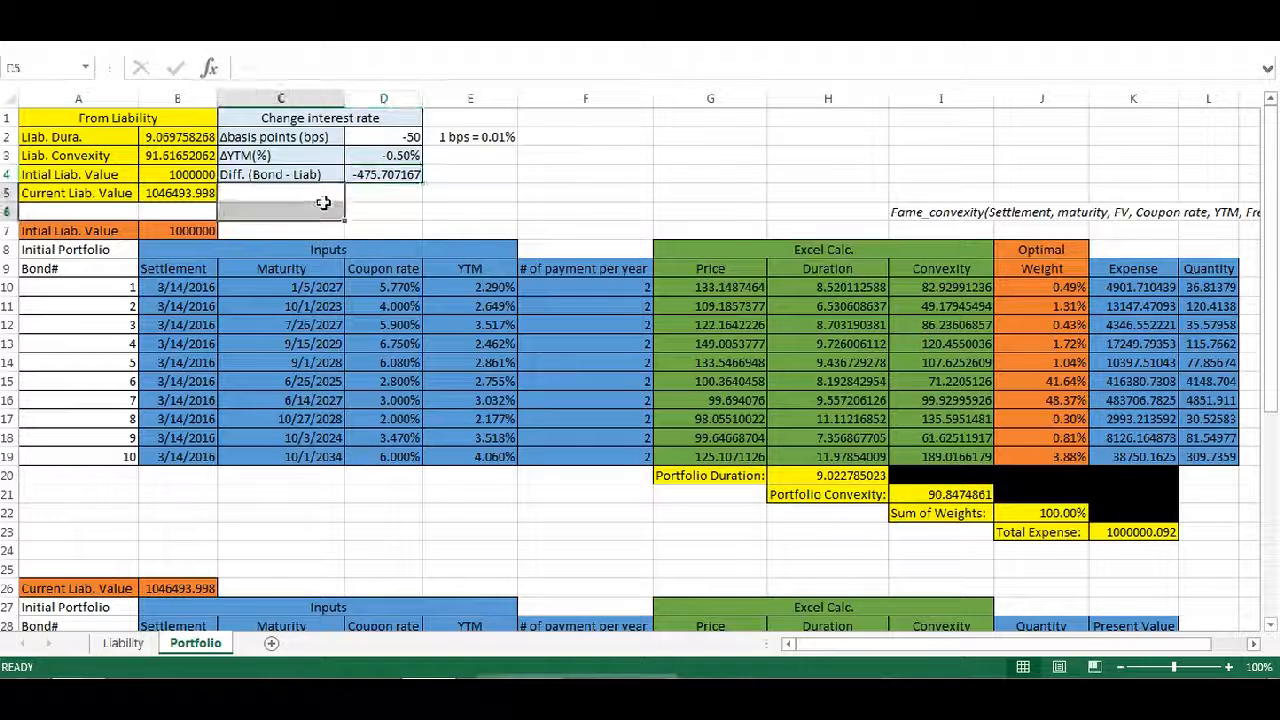
{"action": "key", "text": "ctrl+c"}
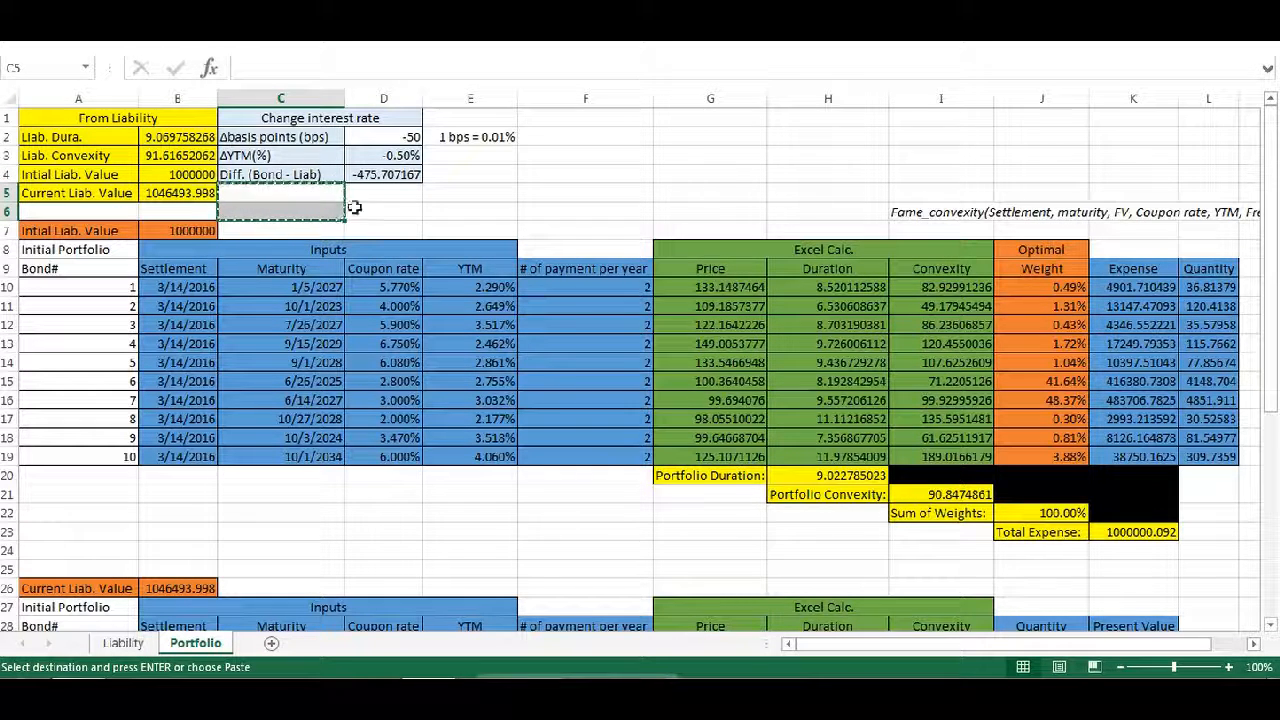
{"action": "left_click_drag", "start_coordinate": [386, 196], "coordinate": [390, 208]}
{"action": "key", "text": "Return"}
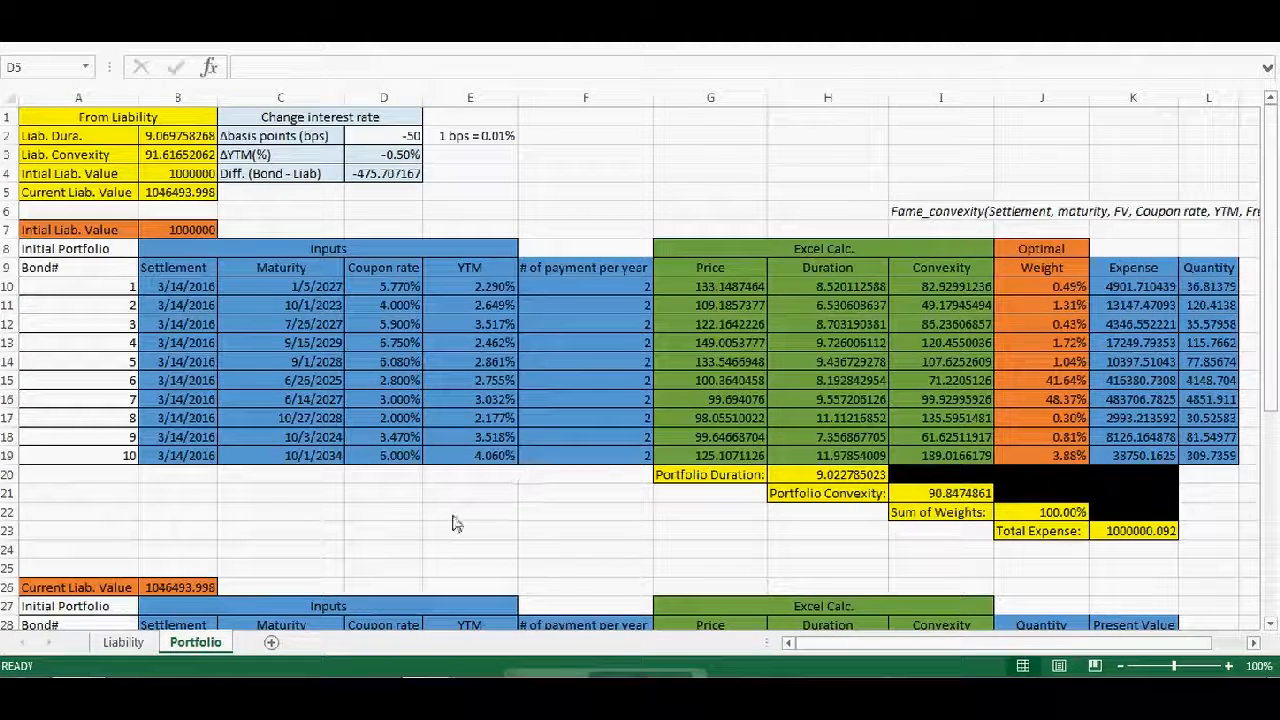
Step: Review the initial and current portfolio tables, comparing their yields, durations, convexities and total values
{"action": "left_click", "coordinate": [570, 486]}
{"action": "scroll", "coordinate": [570, 486], "scroll_direction": "down", "scroll_amount": 5}
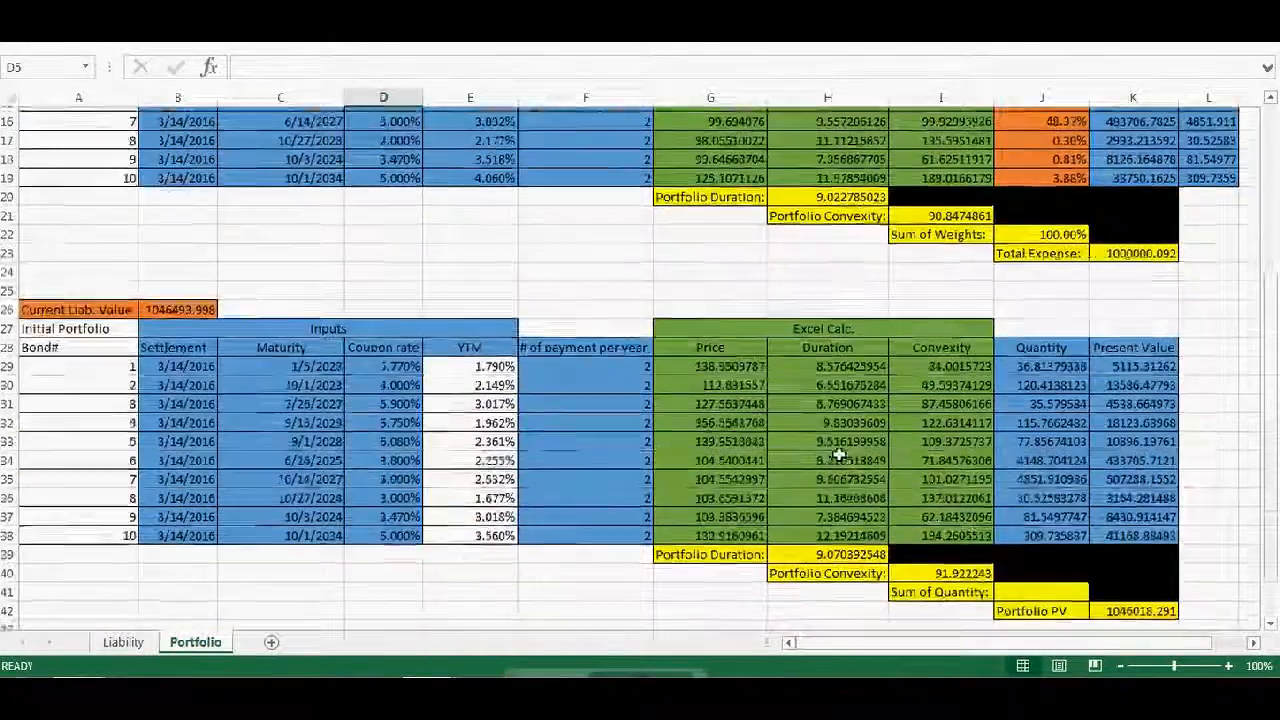
{"action": "scroll", "coordinate": [570, 486], "scroll_direction": "up", "scroll_amount": 3}
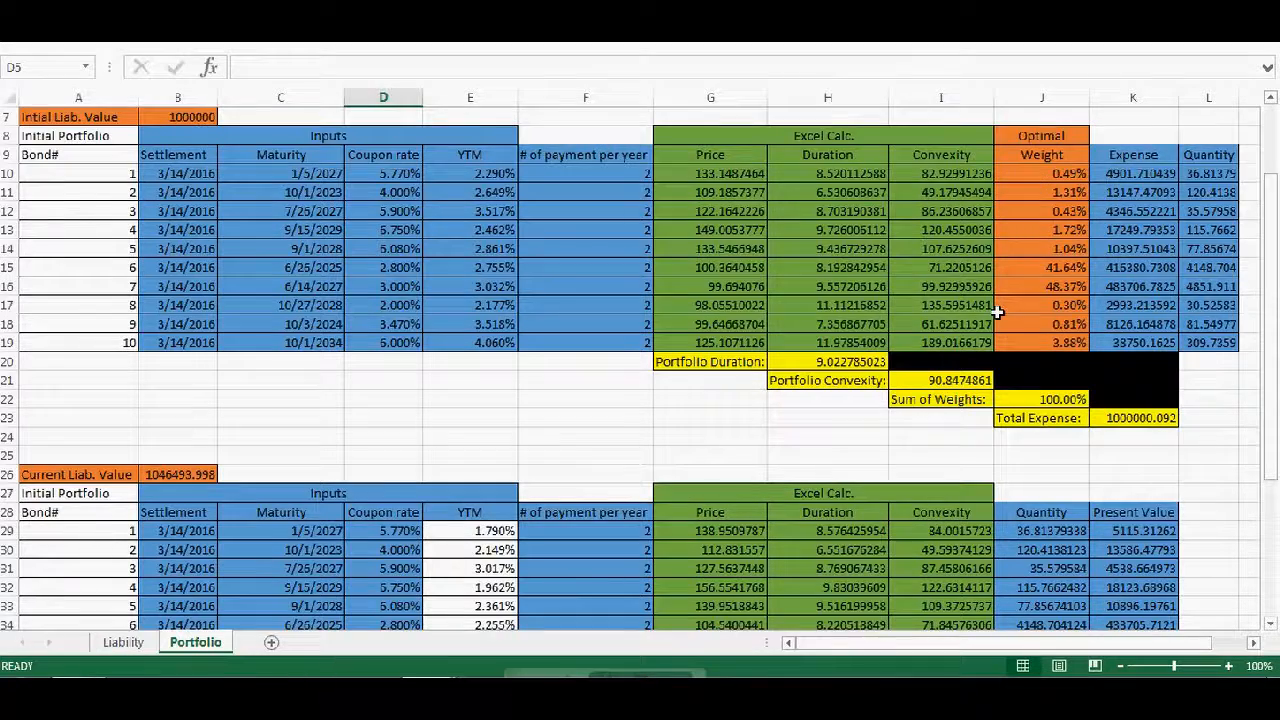
{"action": "scroll", "coordinate": [998, 314], "scroll_direction": "down", "scroll_amount": 3}
{"action": "scroll", "coordinate": [972, 366], "scroll_direction": "up", "scroll_amount": 5}
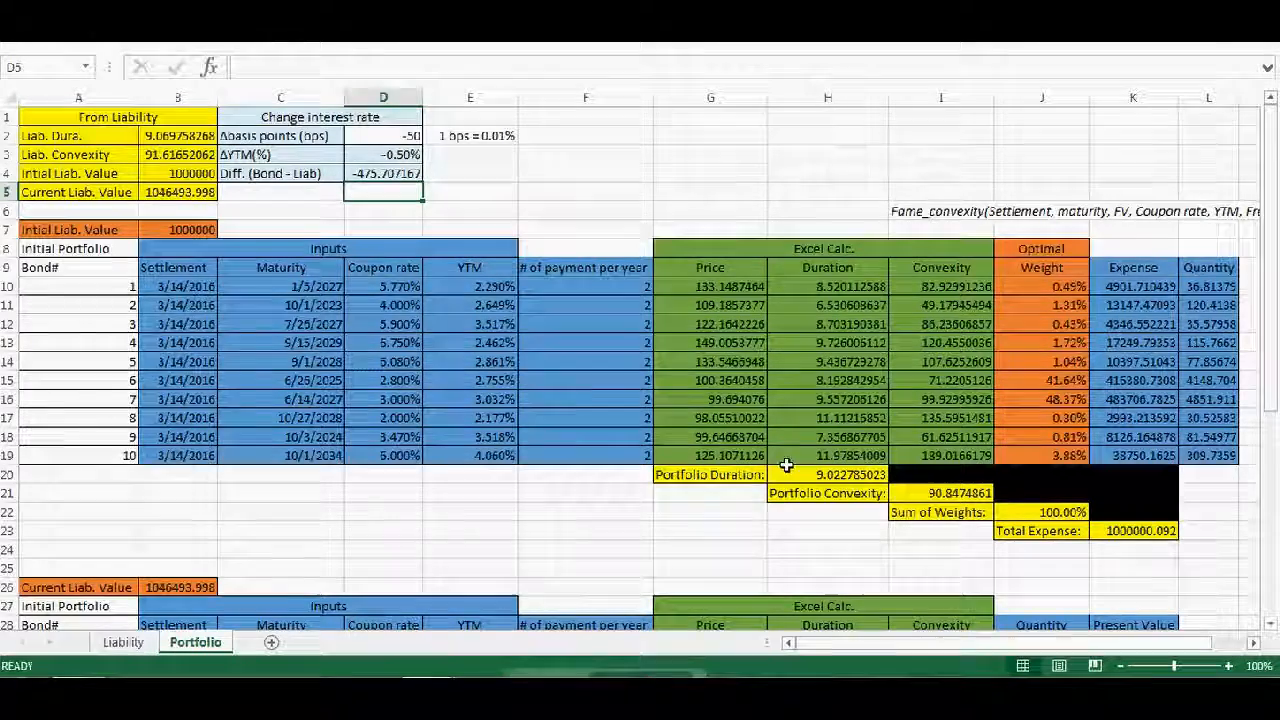
{"action": "scroll", "coordinate": [730, 410], "scroll_direction": "down", "scroll_amount": 6}
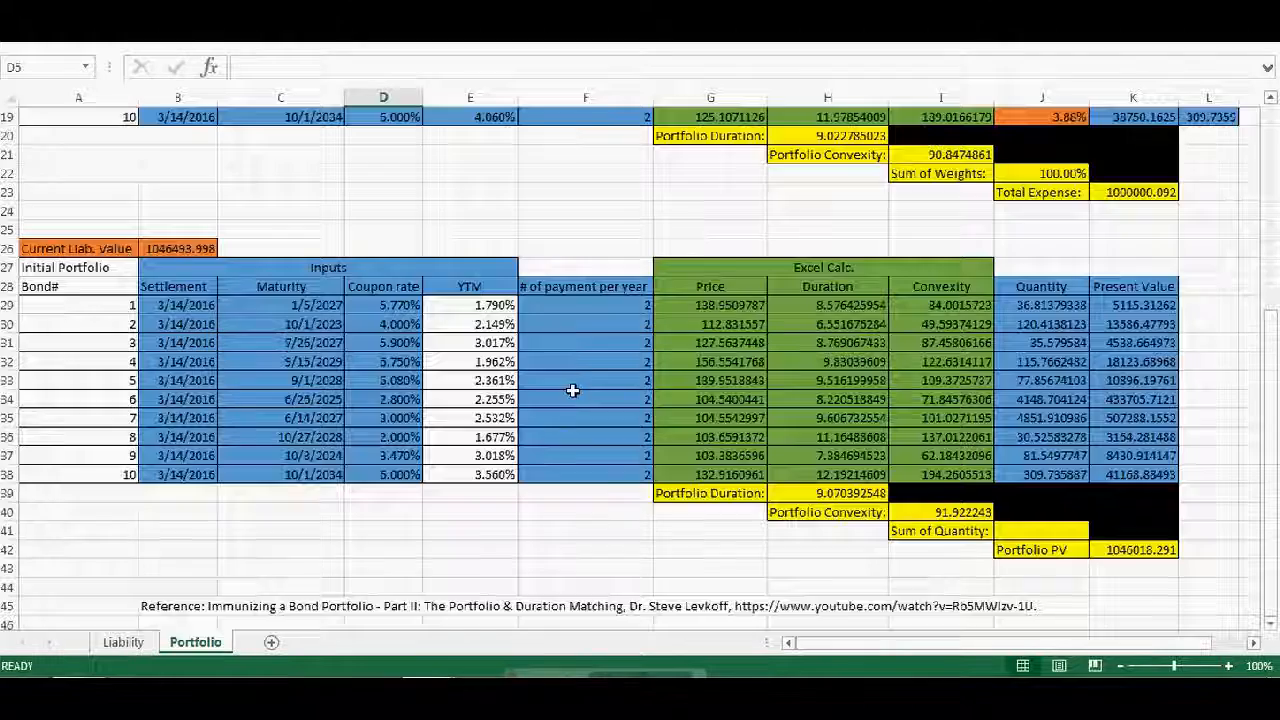
{"action": "scroll", "coordinate": [523, 385], "scroll_direction": "up", "scroll_amount": 6}
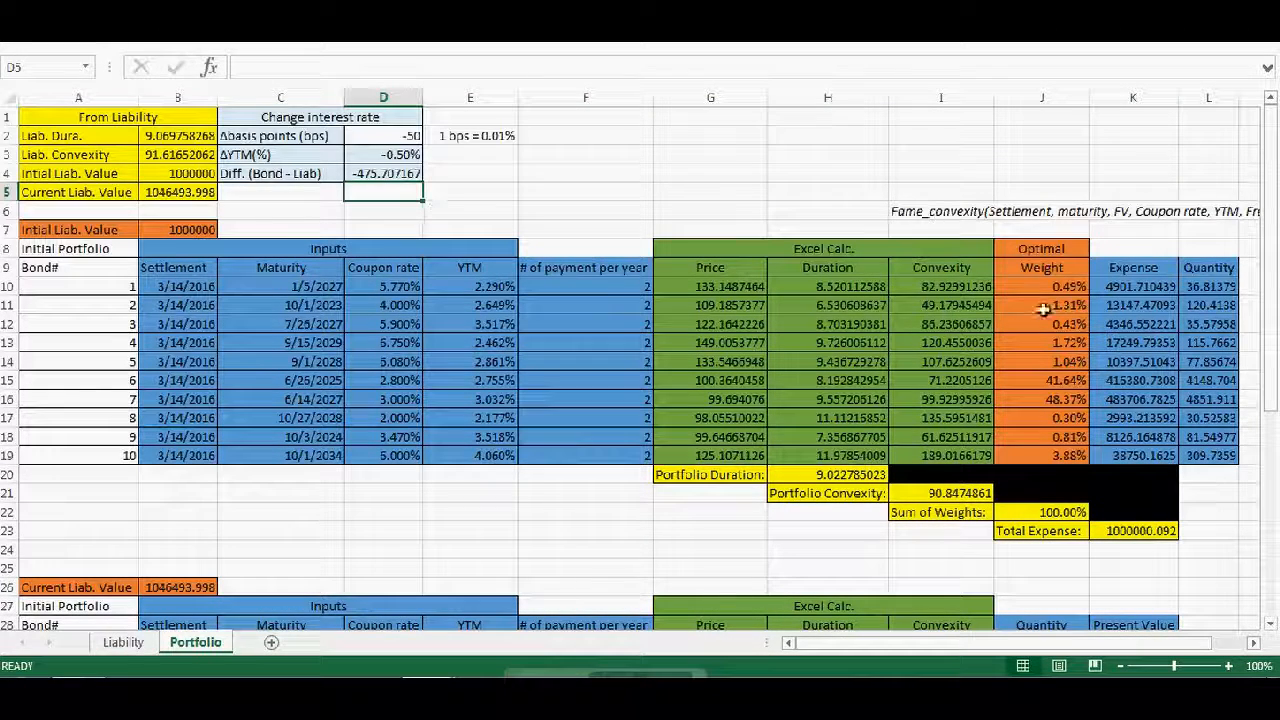